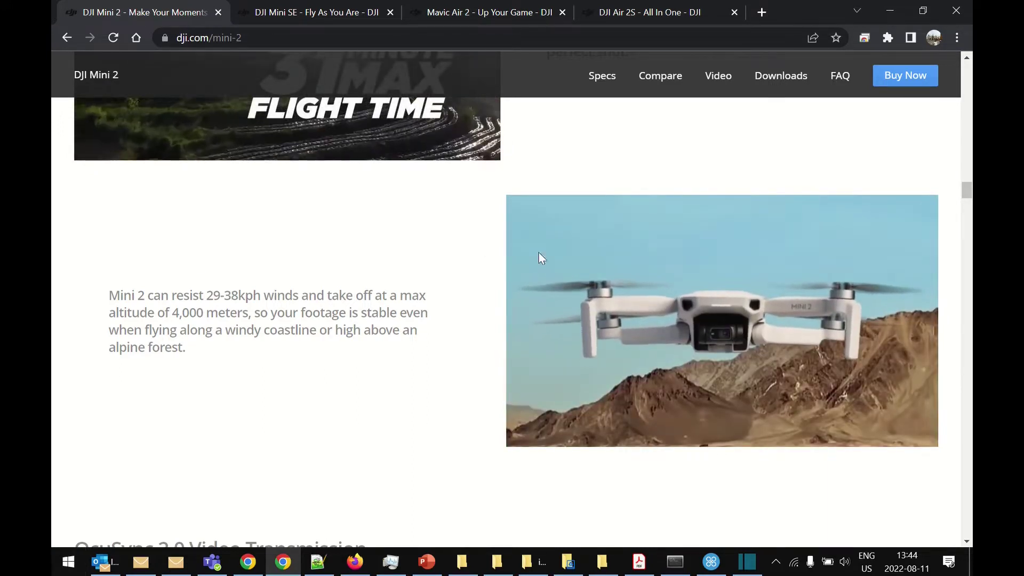
- Look through the DJI product pages for the Mini SE, Mavic Air 2 and Air 2S drones
click(330, 11)
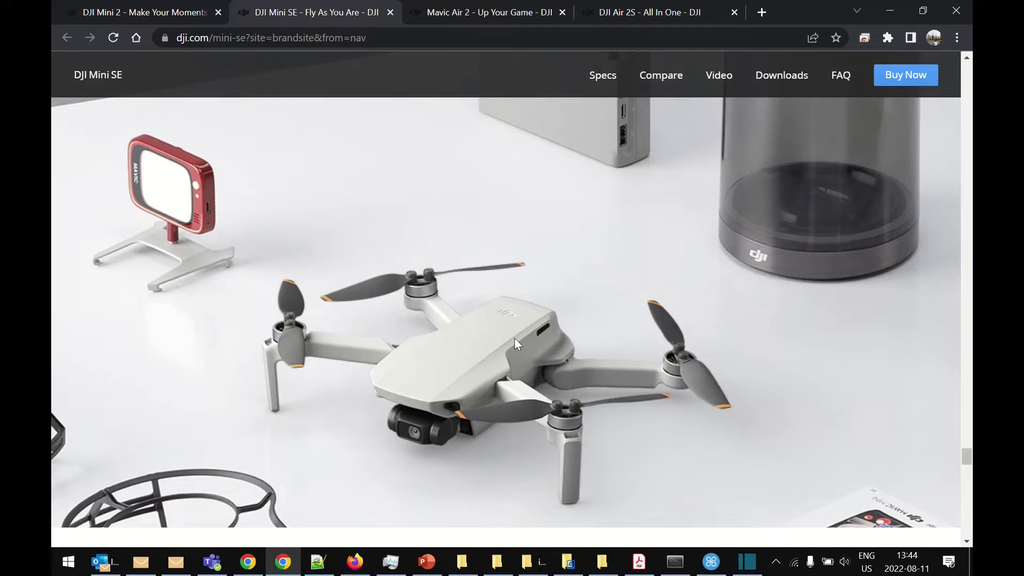
click(456, 5)
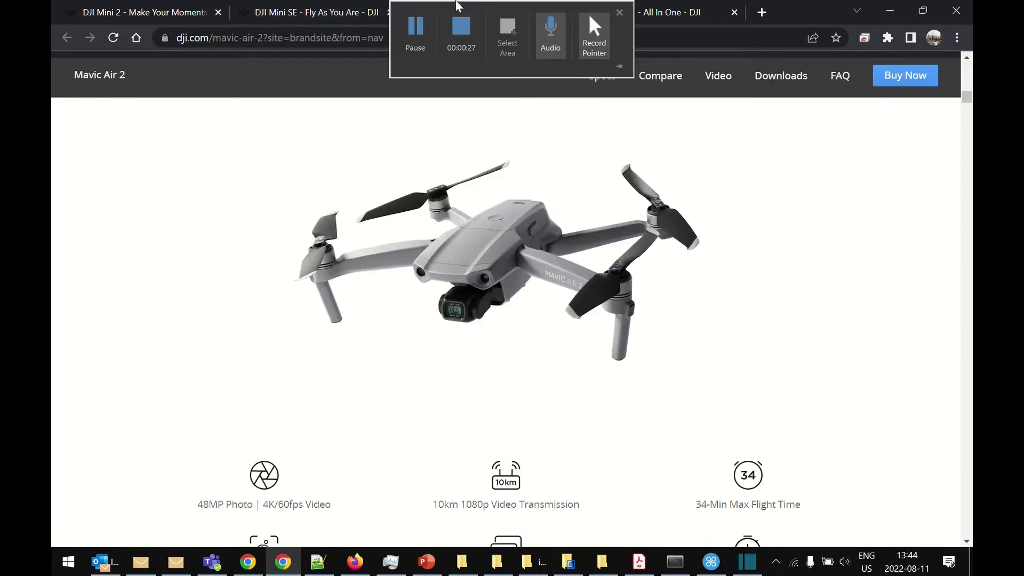
click(653, 7)
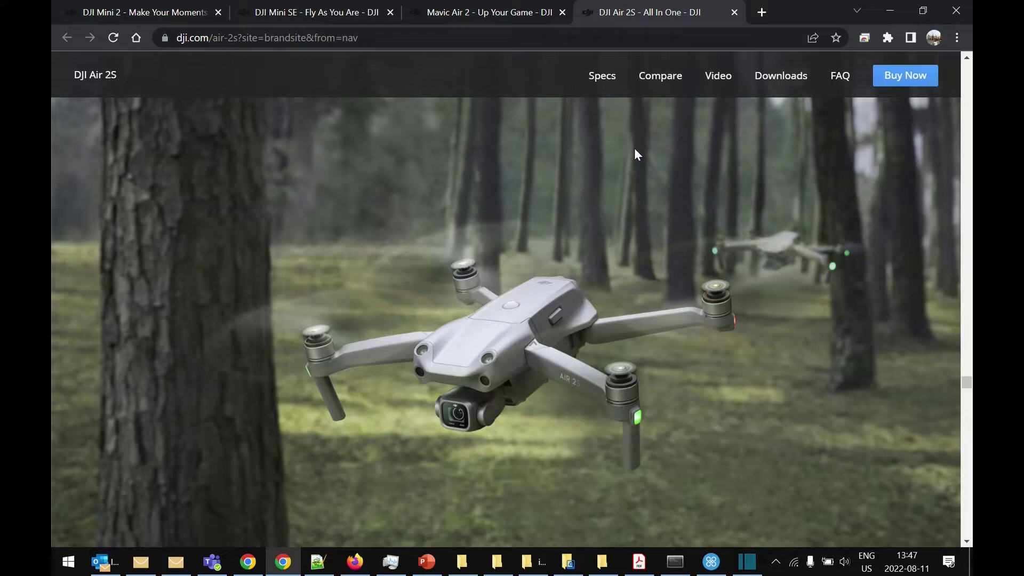
- Open the Dronelink site in a new tab and view its Hobbyist plans, including the plan comparison
click(761, 12)
text(drone)
key(Return)
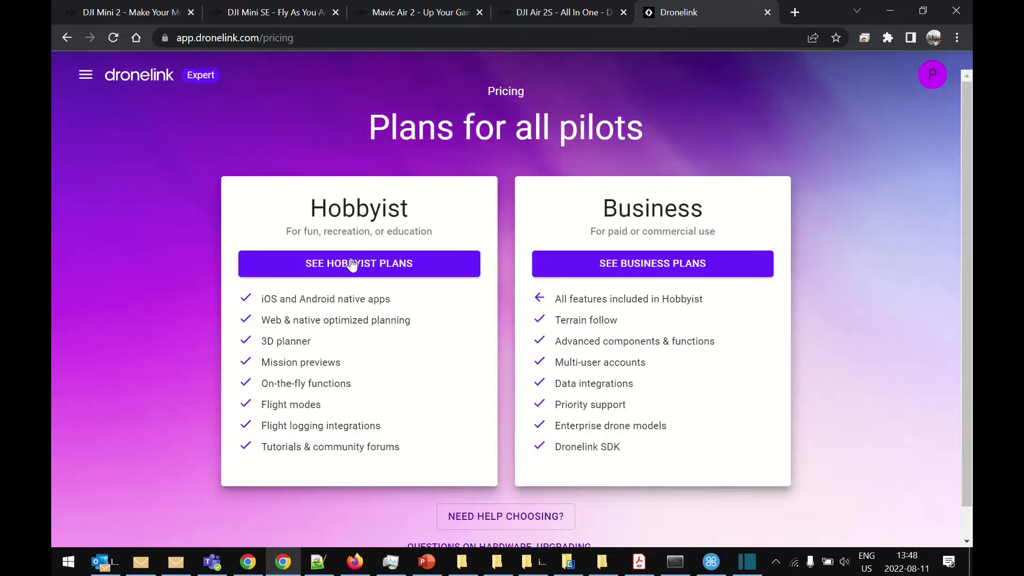
click(351, 264)
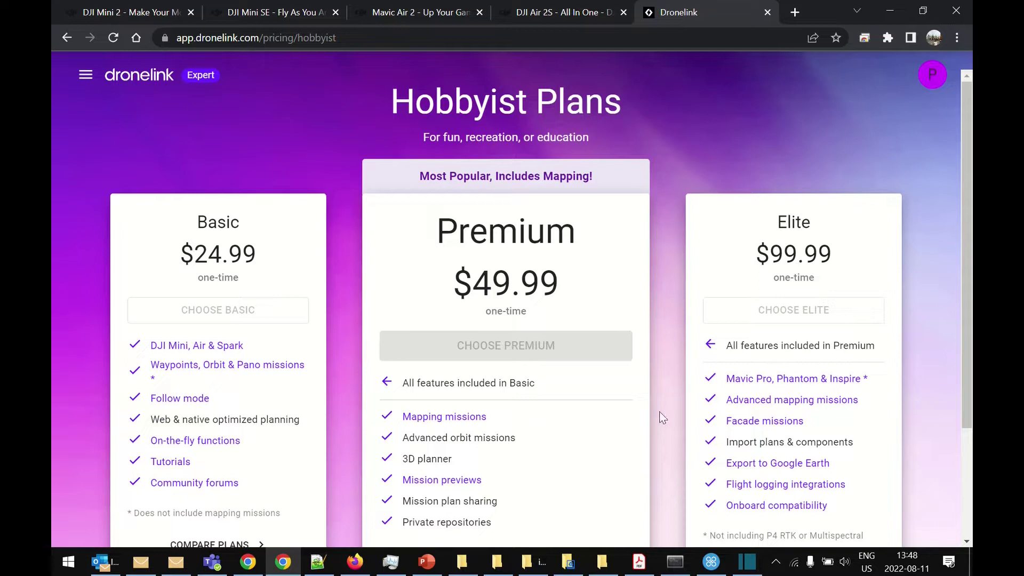
scroll(670, 408, down, 2)
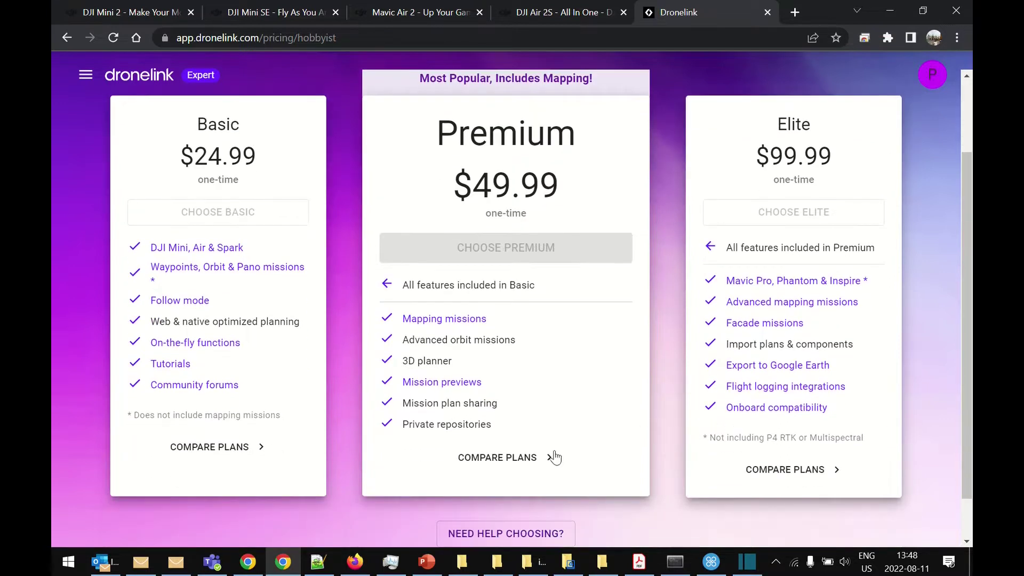
click(536, 459)
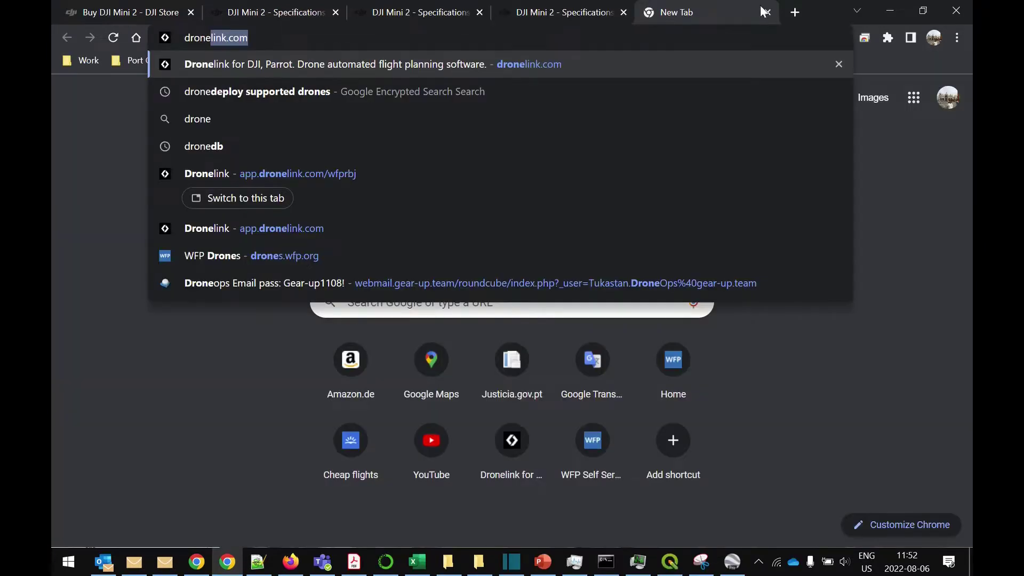
- Load dronelink.com, enter the logged-in web app and centre its map on the current location
key(Return)
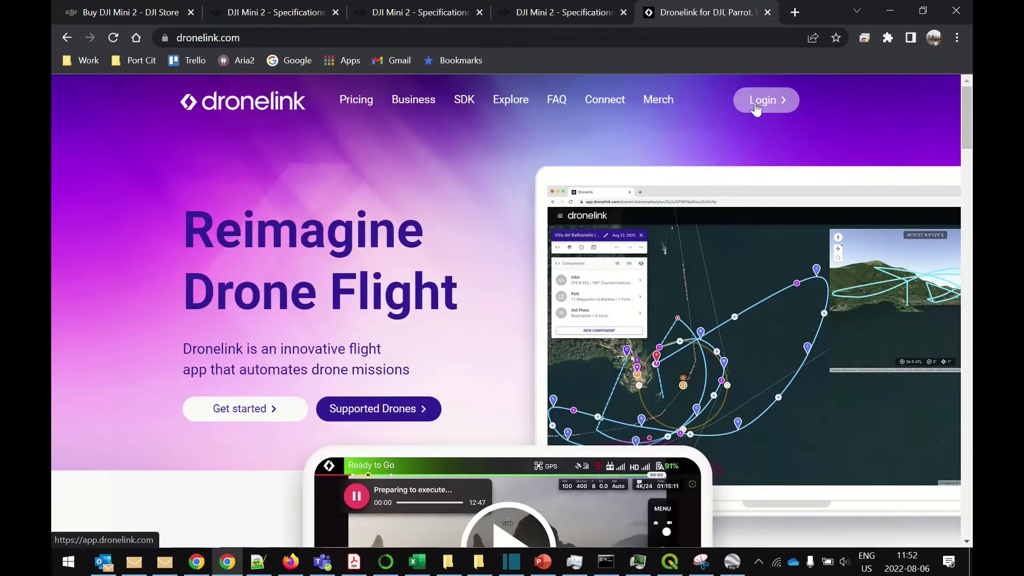
click(756, 103)
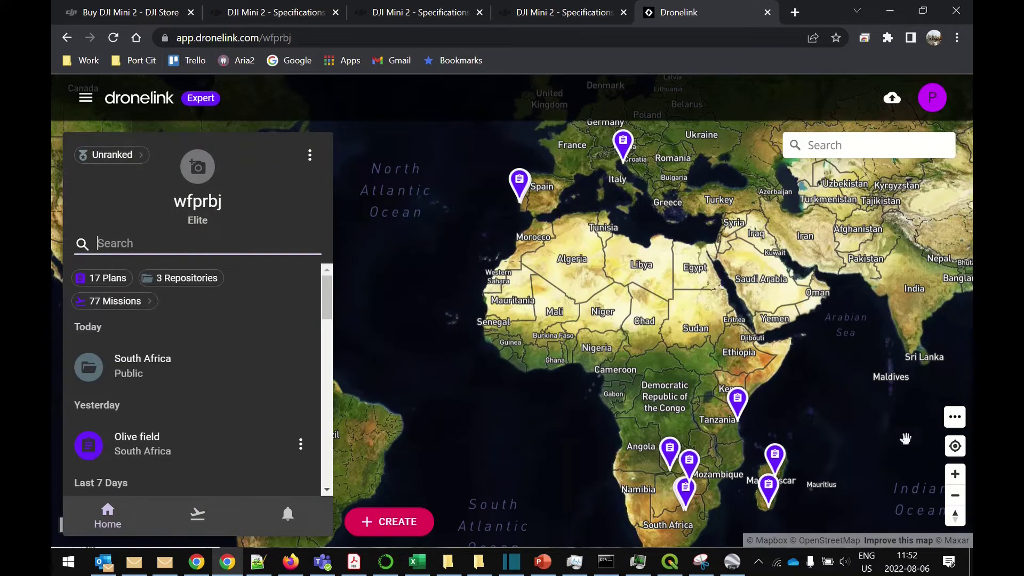
click(955, 447)
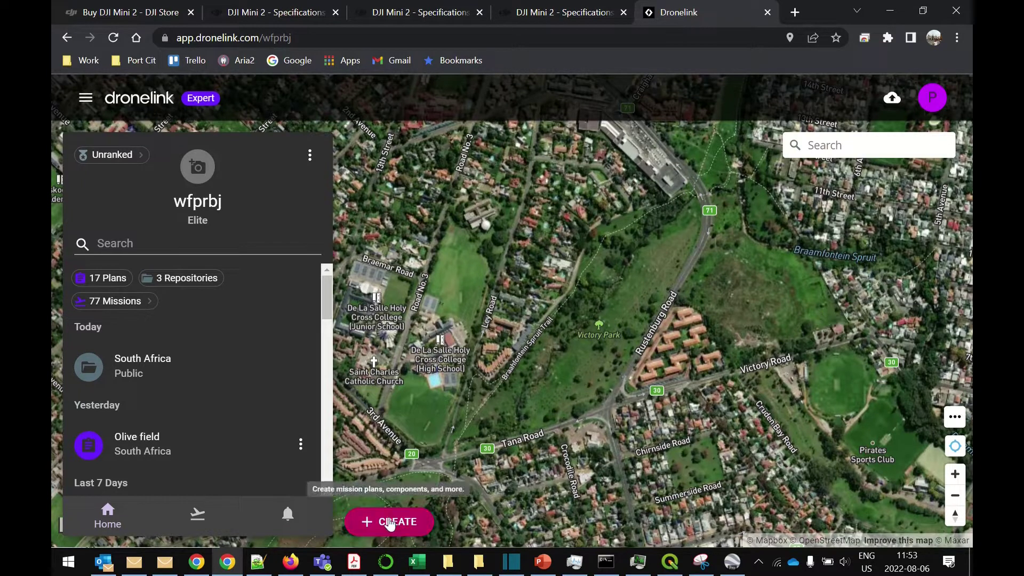
- Create a Map plan in the South Africa repository with its takeoff location at the northern edge of Victory Park
click(390, 521)
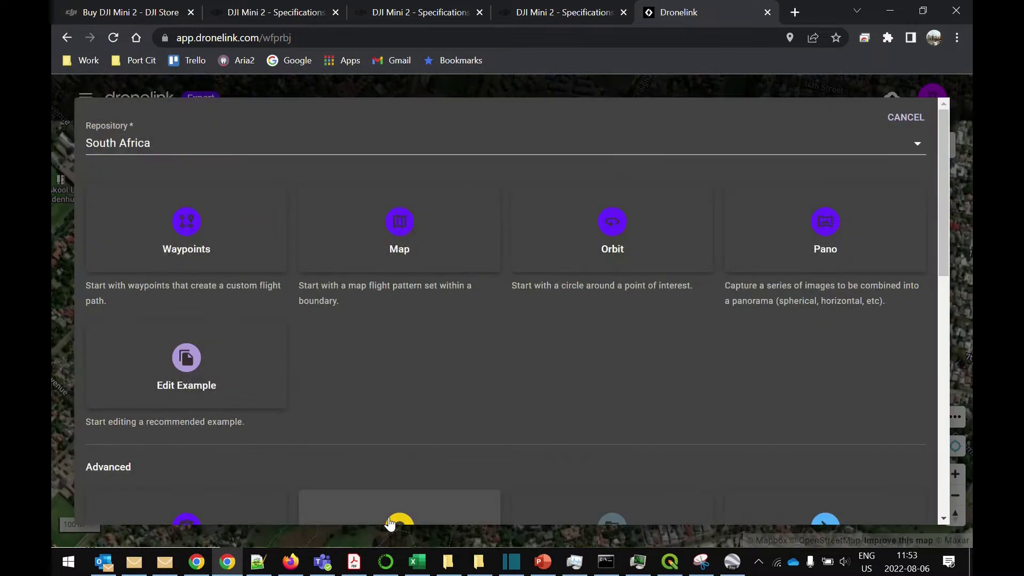
click(395, 225)
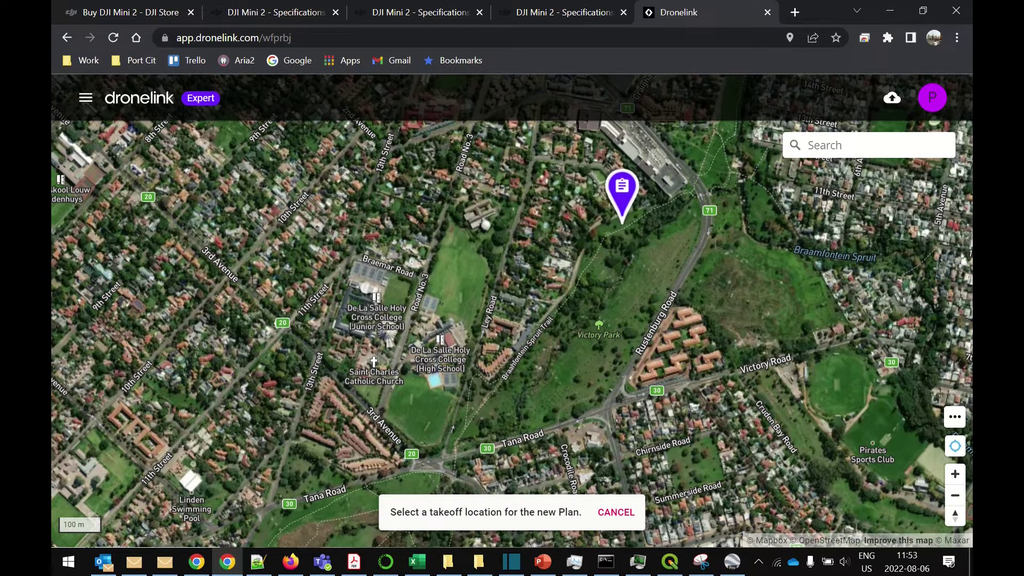
click(622, 221)
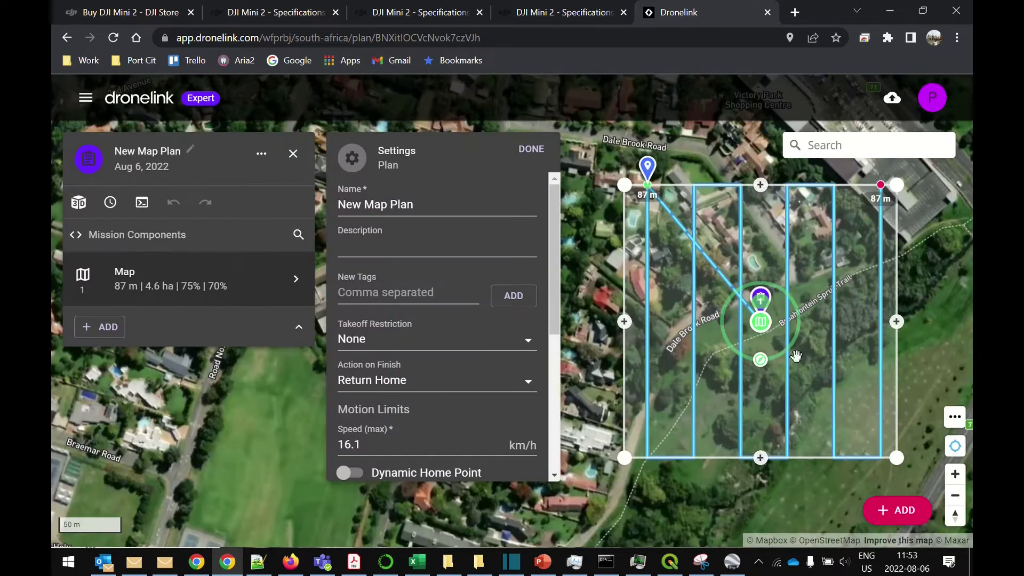
- Reshape the northern part of the survey boundary to follow the park edge, adding boundary points along the curve of Rustenburg Road
click(955, 496)
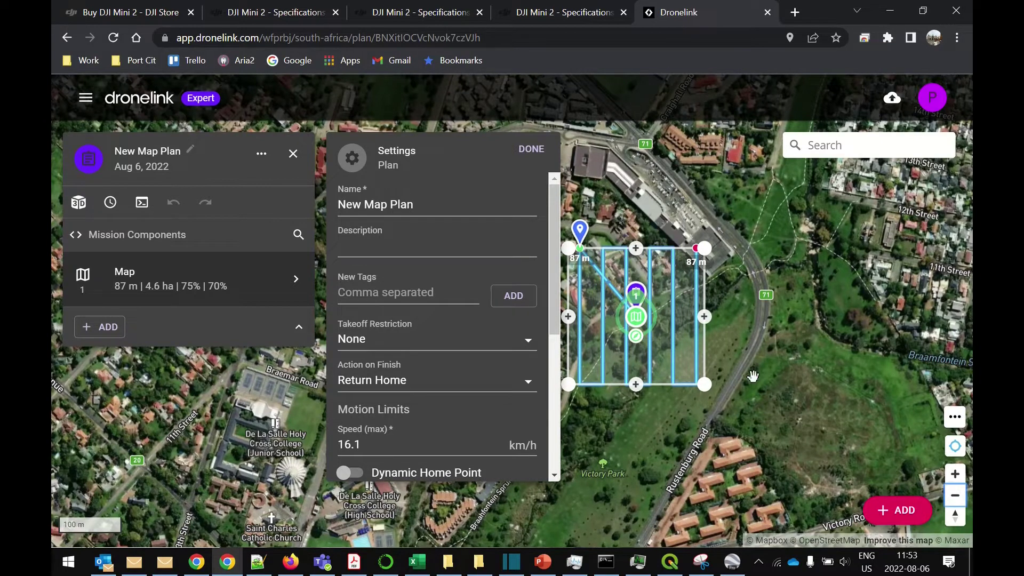
drag(573, 392, 722, 292)
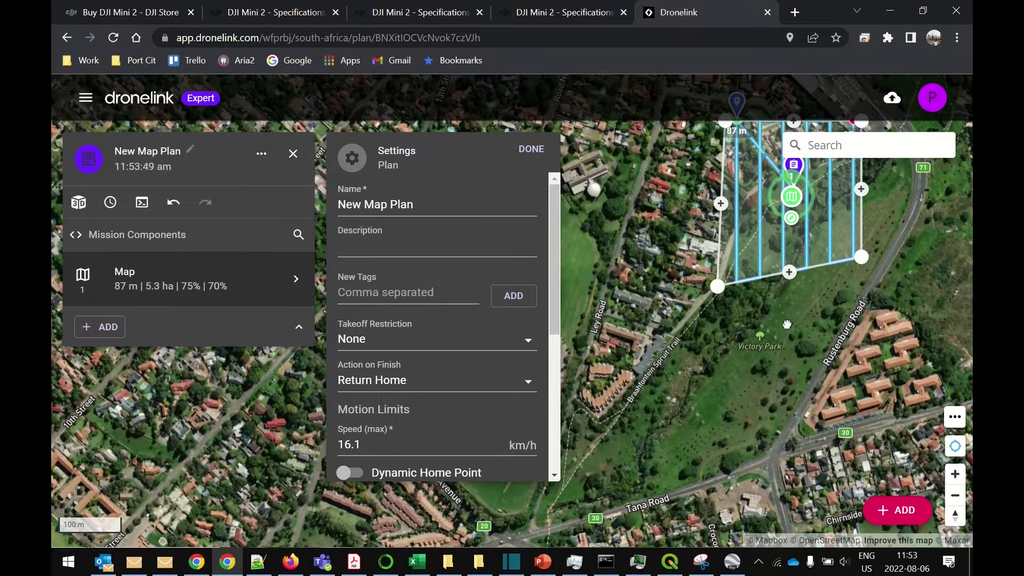
drag(733, 153, 746, 310)
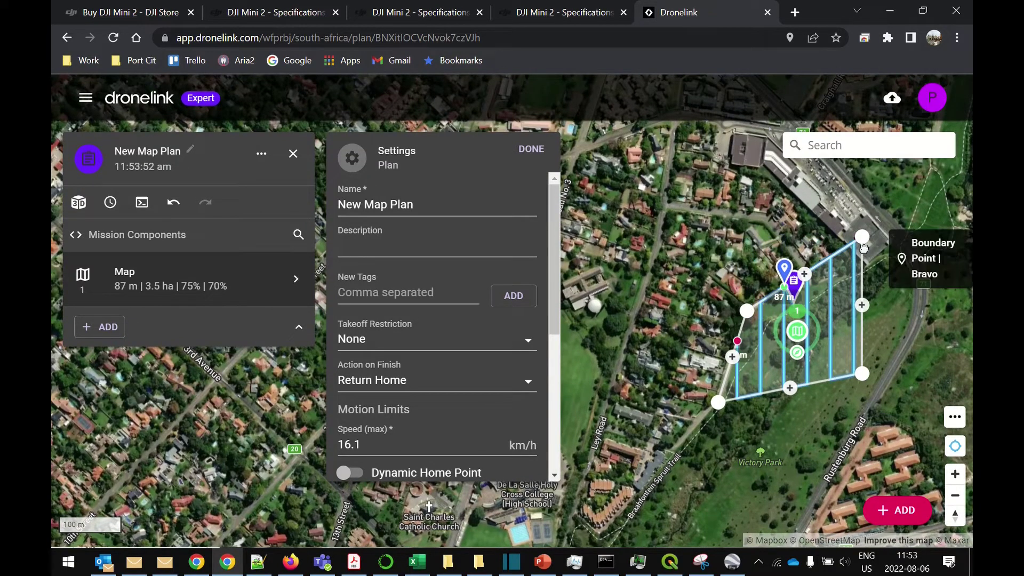
drag(864, 246, 858, 276)
drag(859, 324, 897, 246)
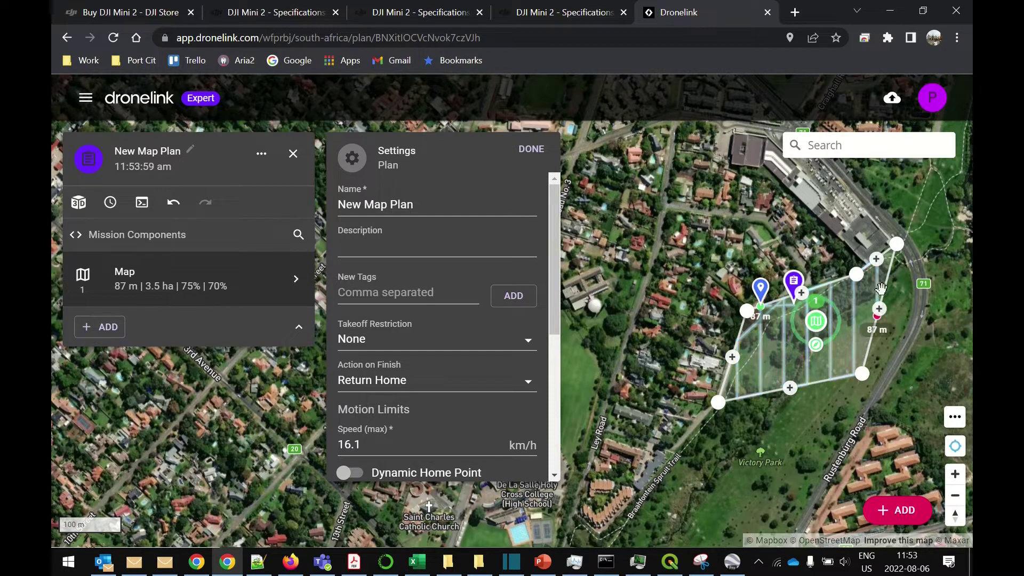
drag(862, 346, 914, 300)
drag(890, 345, 894, 360)
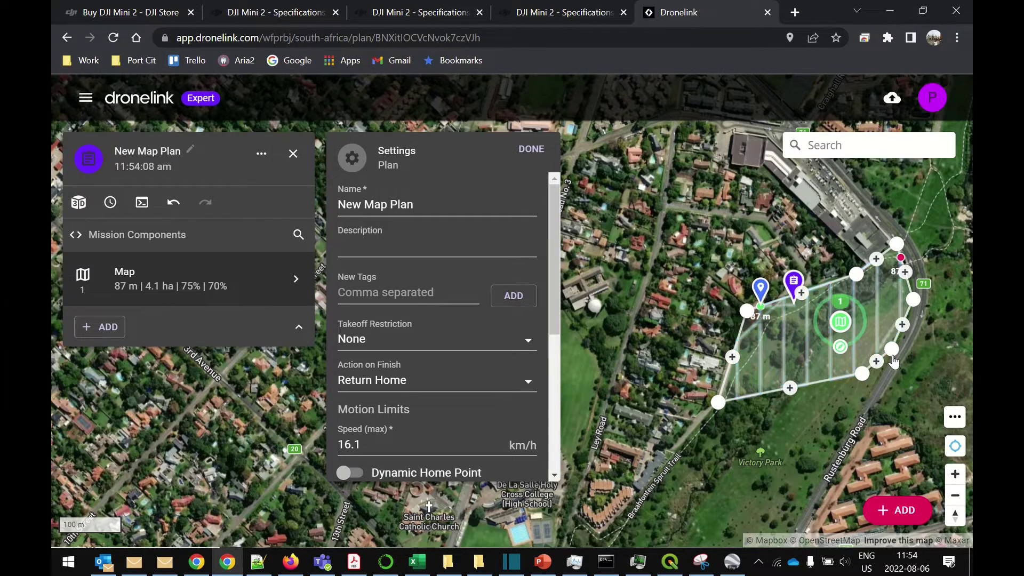
- Extend the survey boundary south to Tana Road, inserting boundary points to follow the park's western edge
drag(823, 443, 853, 312)
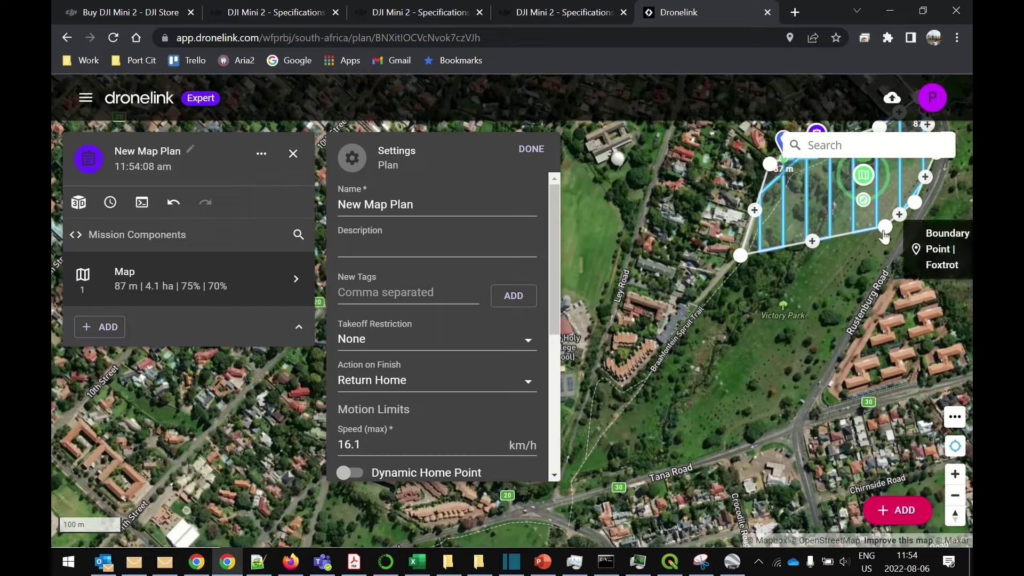
drag(884, 230, 793, 419)
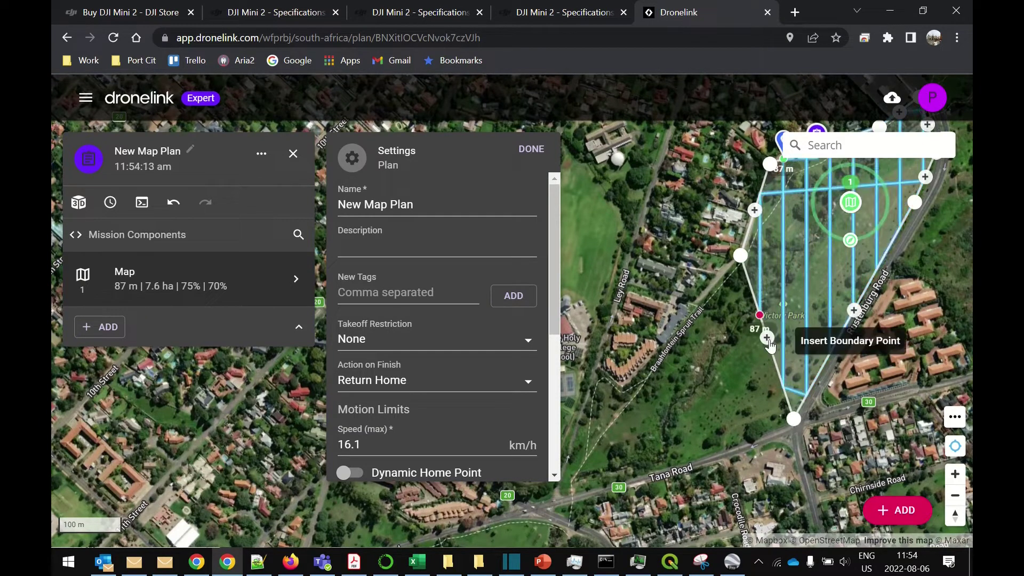
drag(766, 338, 565, 501)
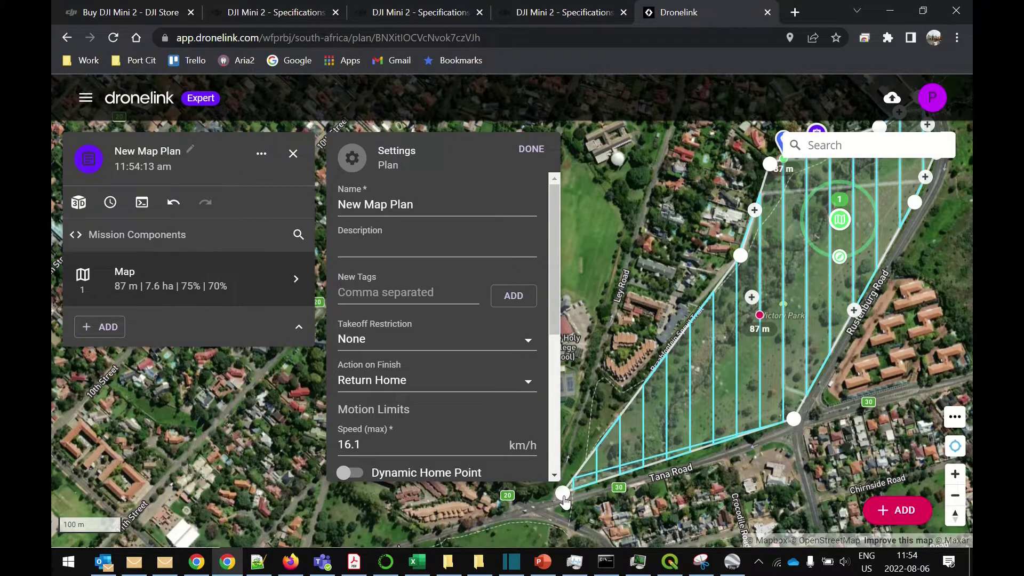
drag(628, 378, 669, 343)
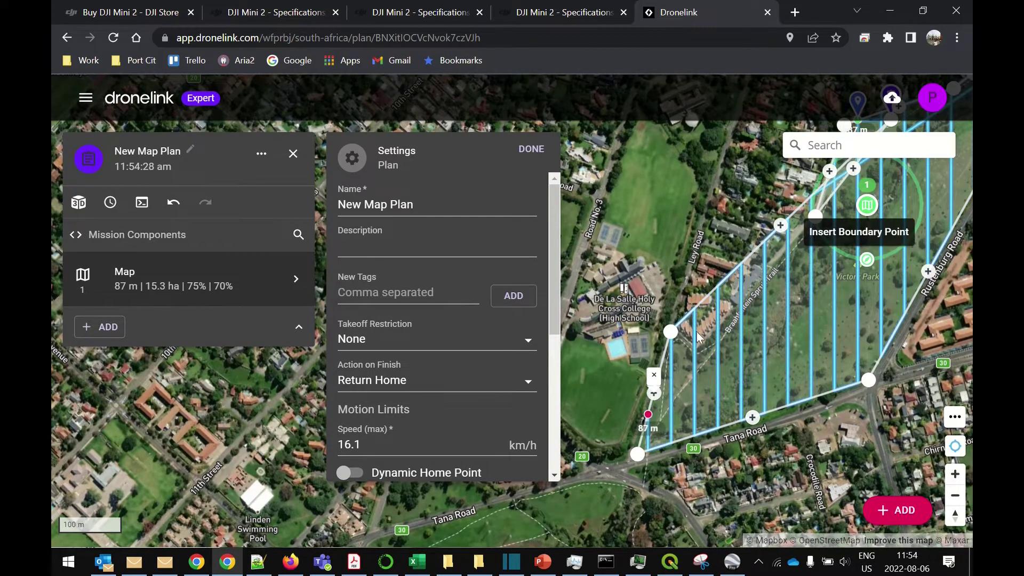
drag(697, 337, 704, 363)
drag(778, 448, 692, 490)
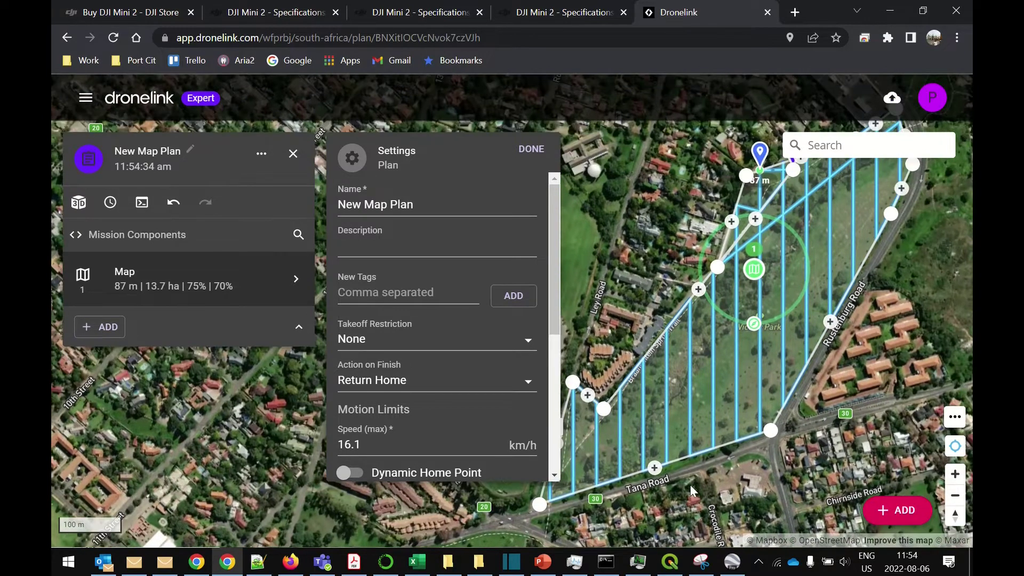
- Rename the plan Assessment Area and set its maximum speed to 40 km/h
drag(418, 204, 324, 204)
text(Assessment Area)
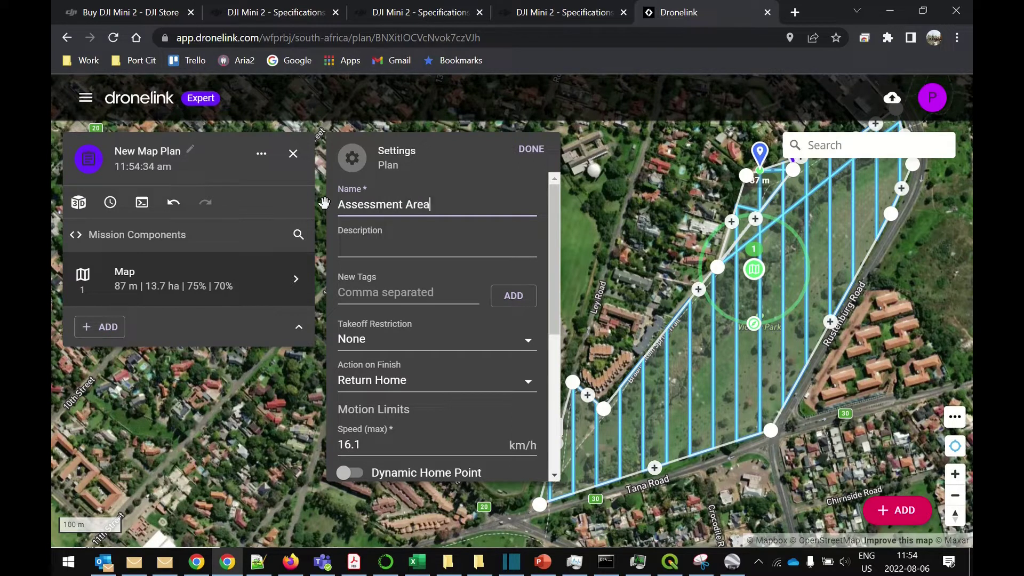
scroll(464, 368, down, 2)
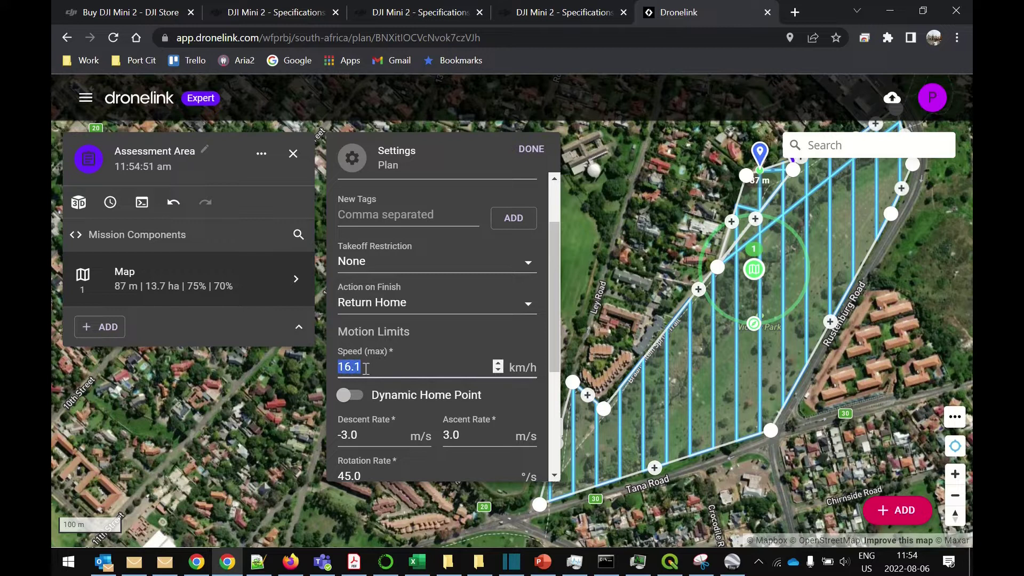
text(40)
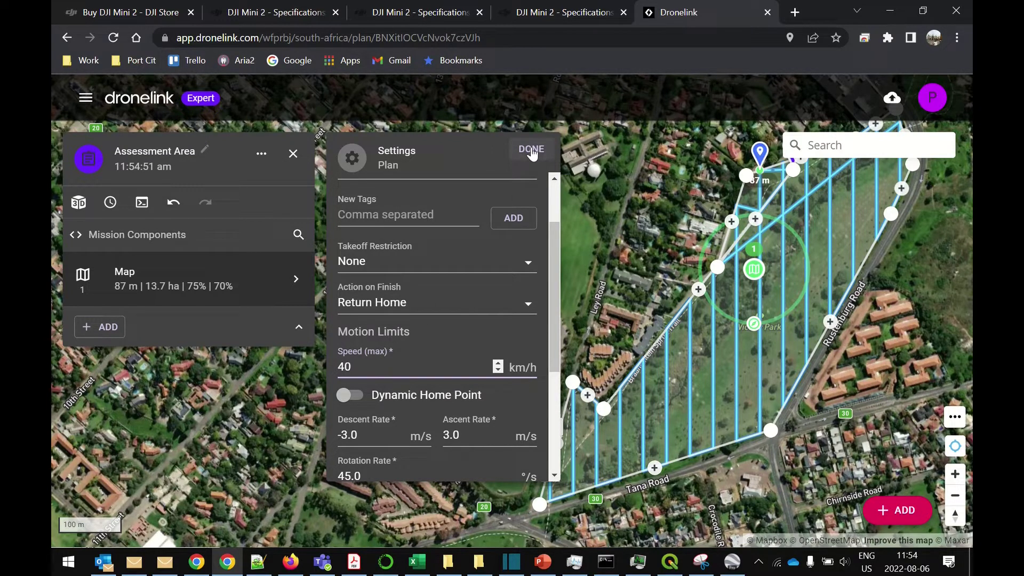
text(.0)
drag(552, 267, 546, 379)
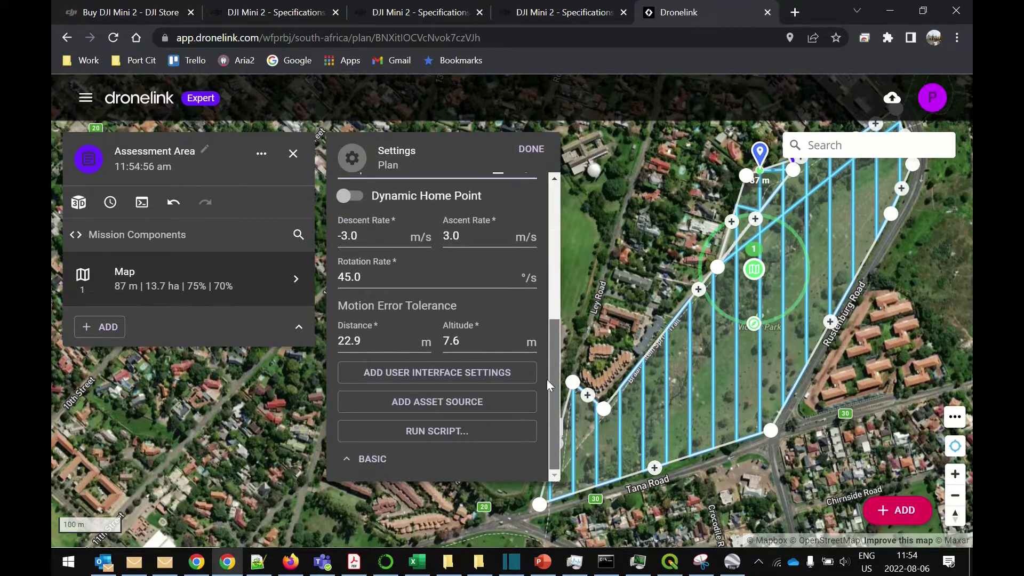
click(530, 151)
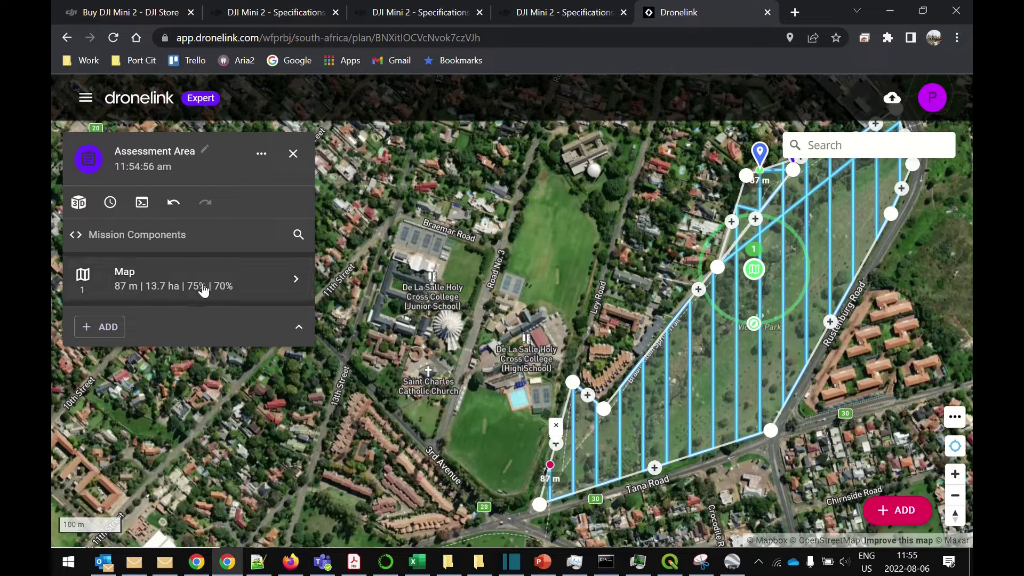
- Open the Map component's settings and choose Mavic - Mini 2 as the camera
click(151, 282)
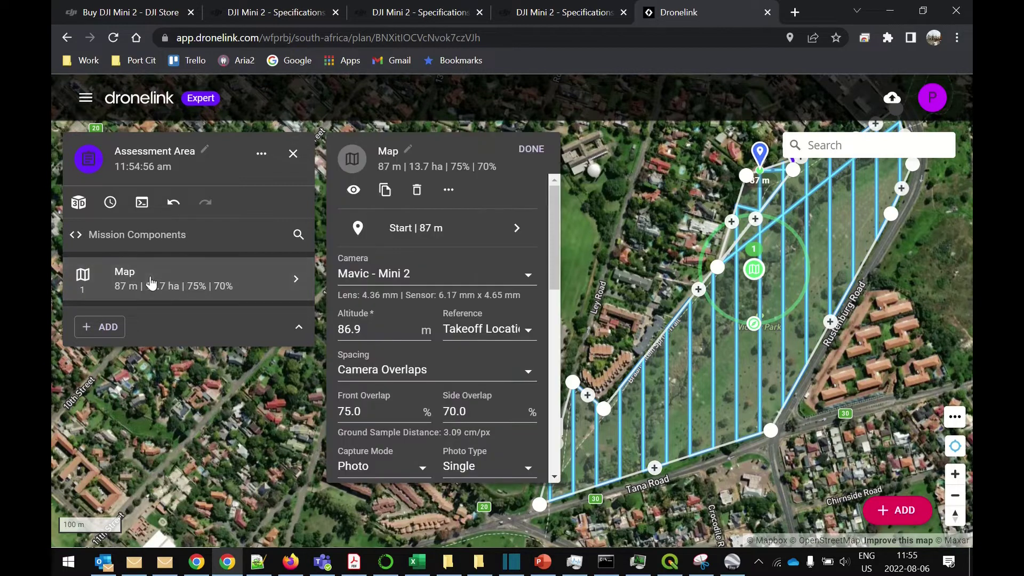
click(416, 274)
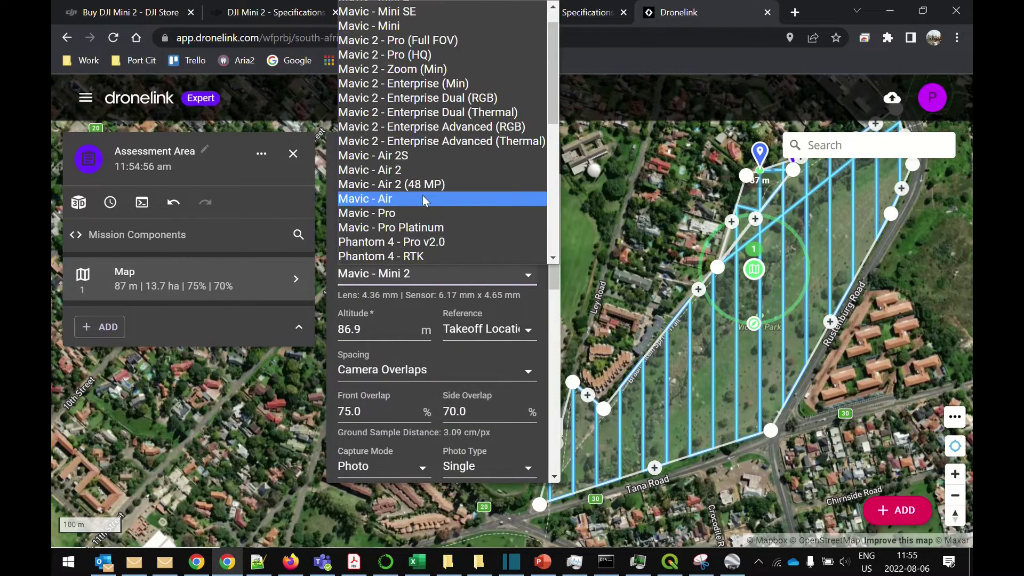
scroll(425, 200, up, 2)
click(398, 22)
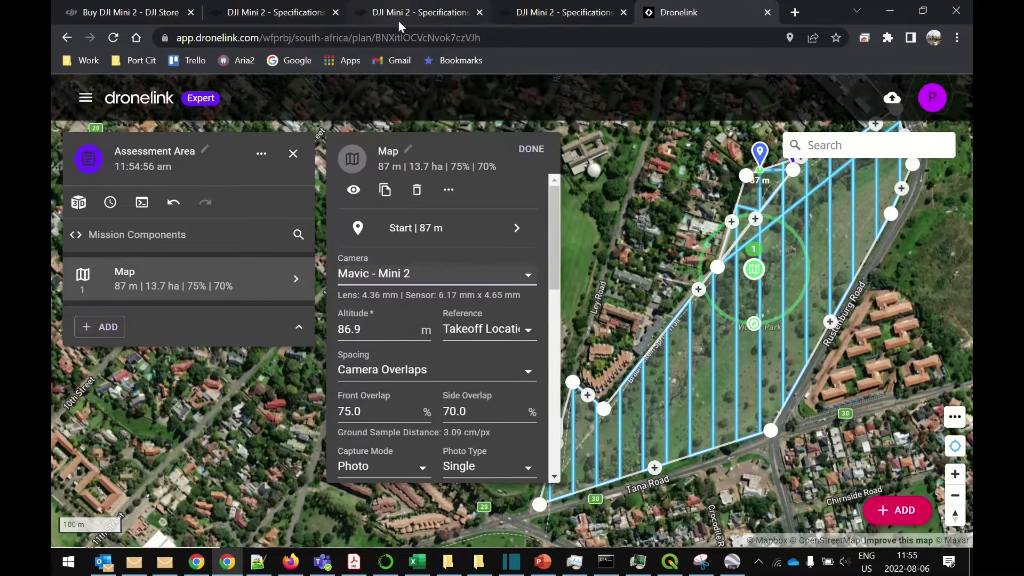
- Look through the supported camera models, from the Mavic to the Phantom and Zenmuse entries, and keep Mavic - Mini 2 selected
click(433, 274)
scroll(426, 187, down, 1)
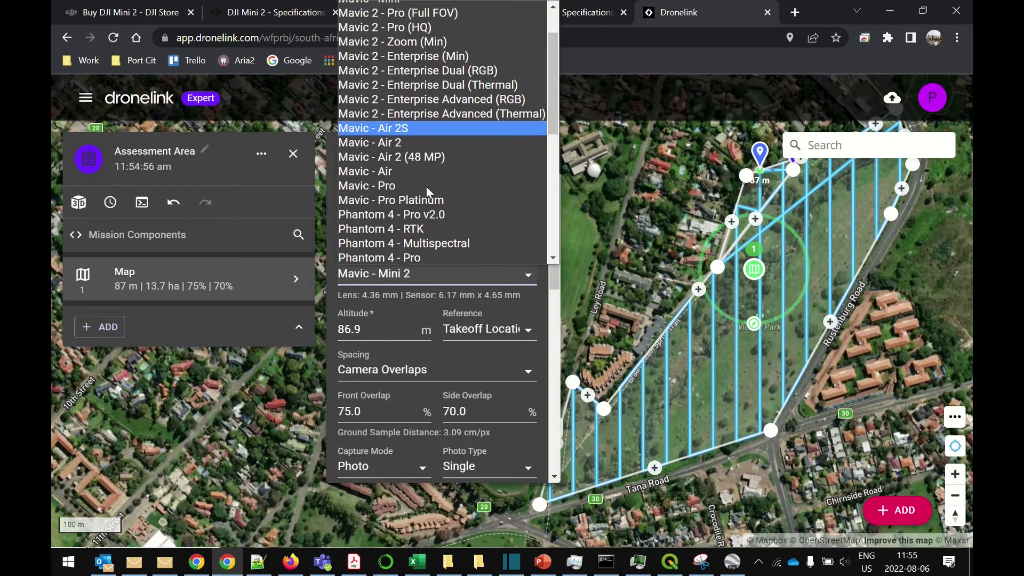
scroll(427, 186, down, 5)
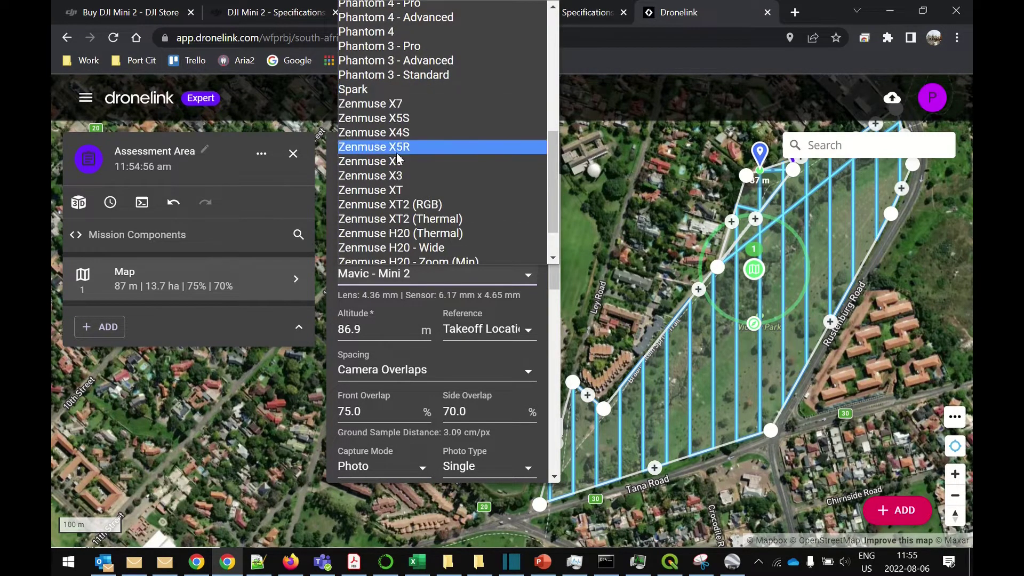
scroll(397, 157, down, 1)
scroll(397, 157, up, 4)
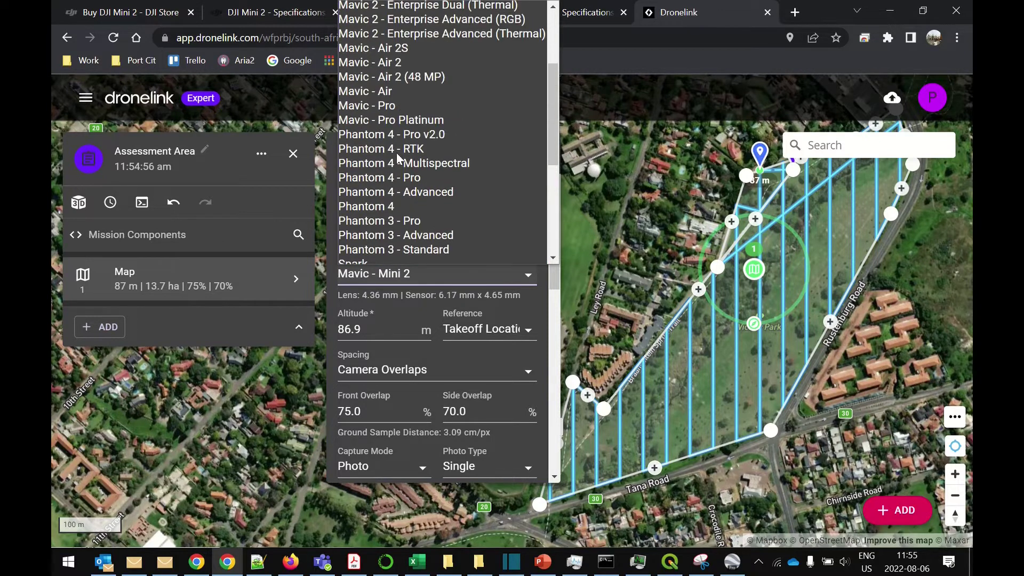
scroll(397, 157, down, 4)
scroll(415, 141, up, 4)
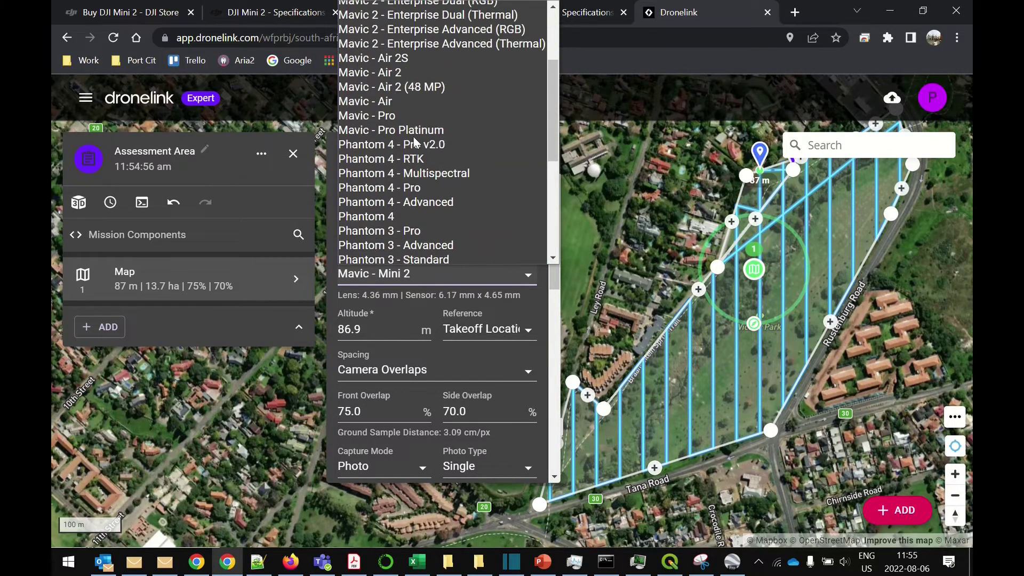
scroll(415, 142, up, 2)
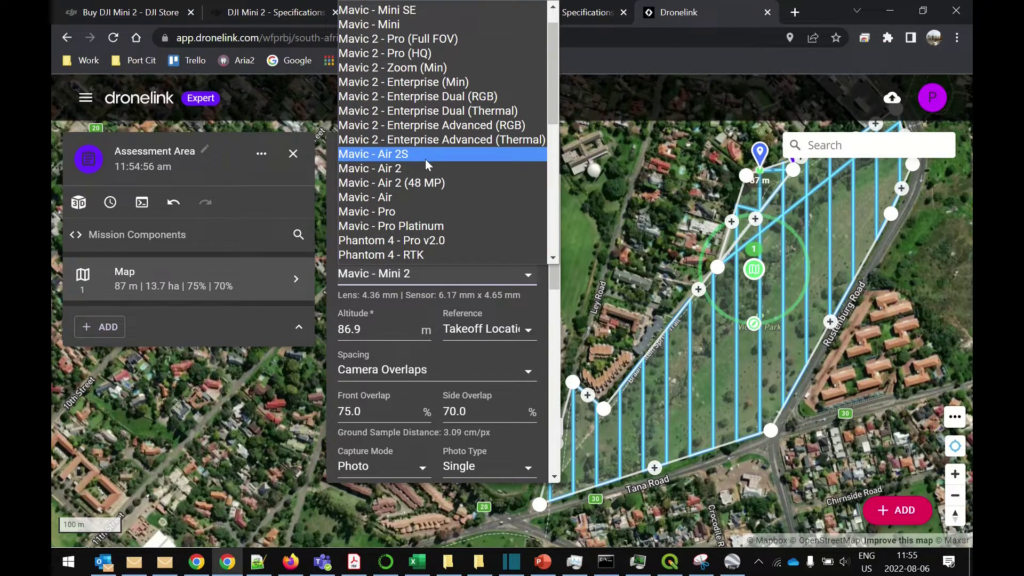
scroll(427, 164, up, 1)
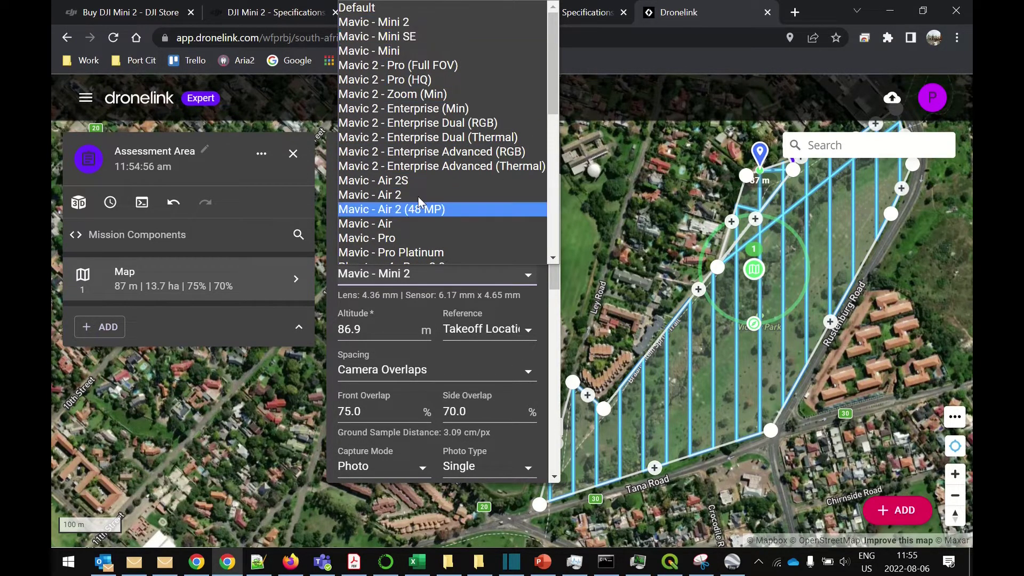
click(405, 23)
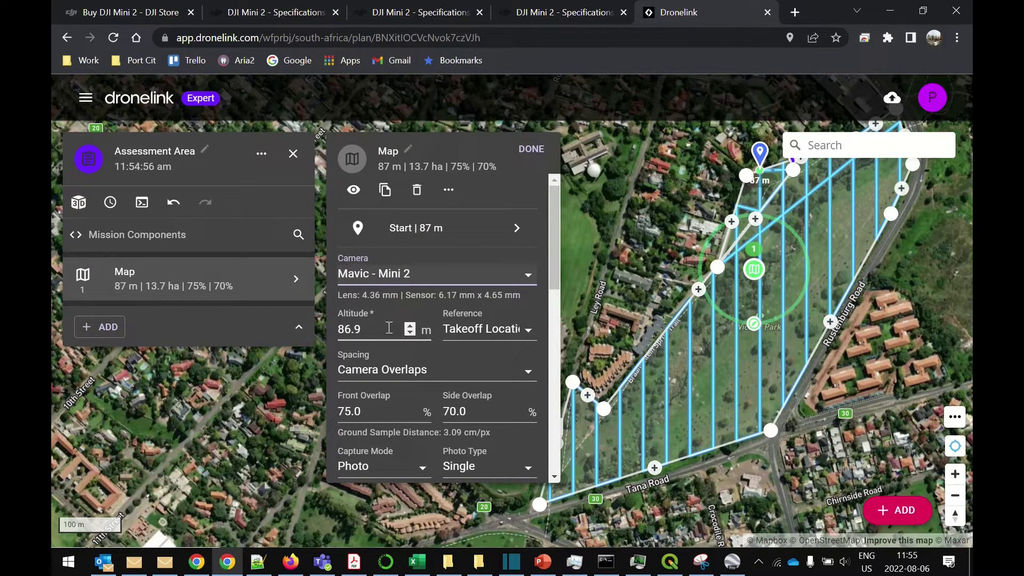
- Set the map's flight altitude to 60 m and keep Takeoff Location as its altitude reference
drag(364, 330, 328, 335)
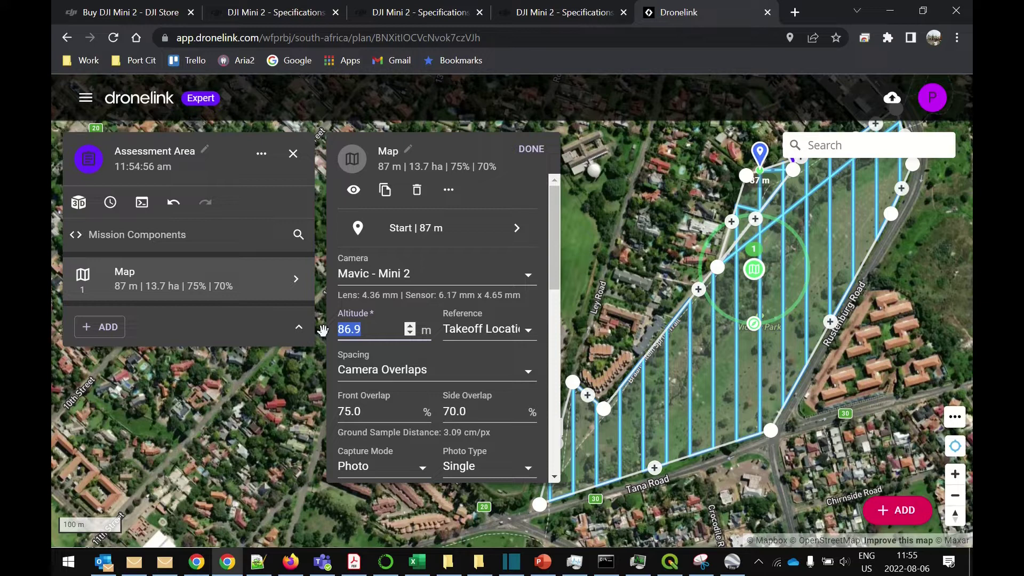
text(60)
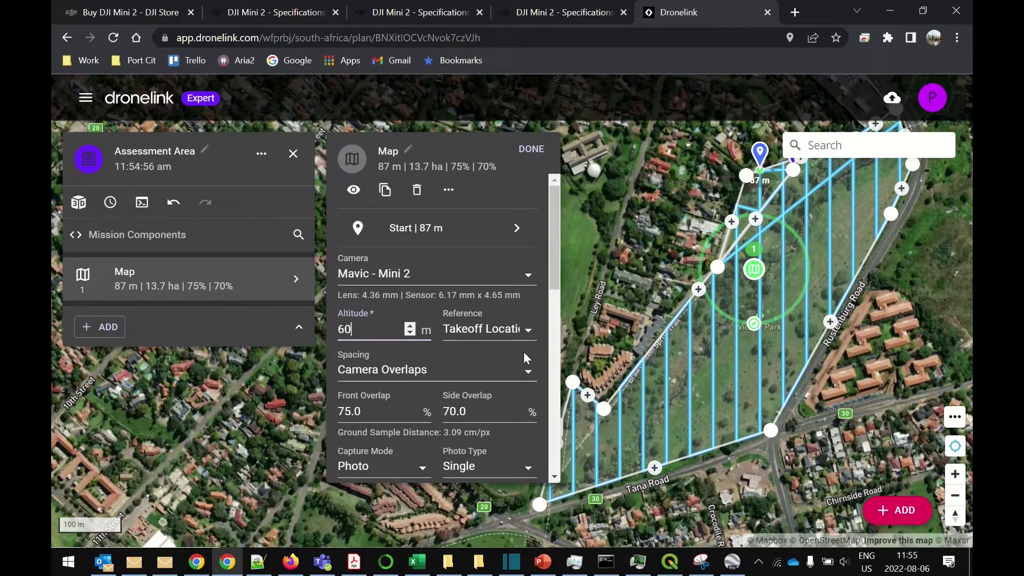
click(479, 327)
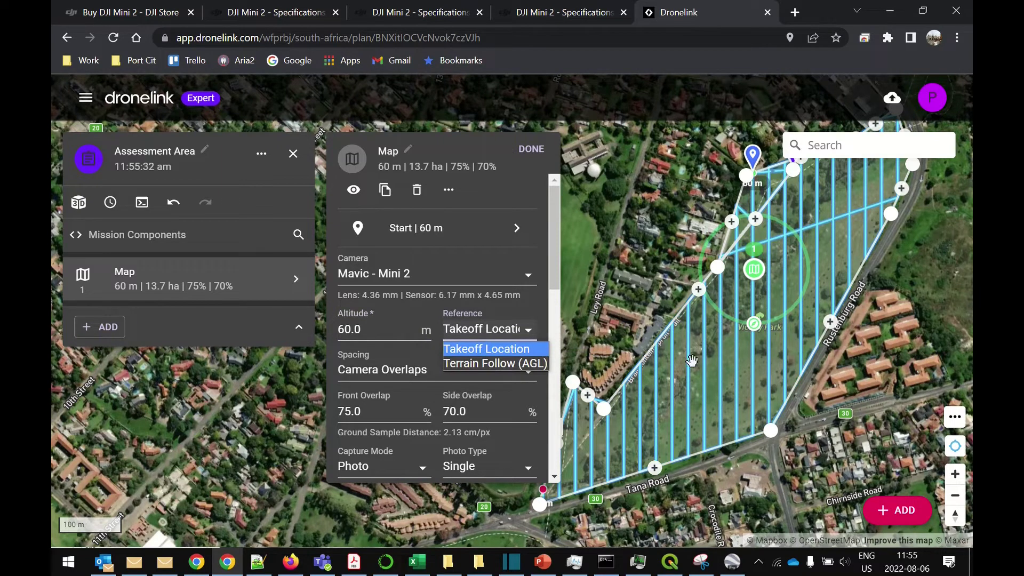
click(514, 330)
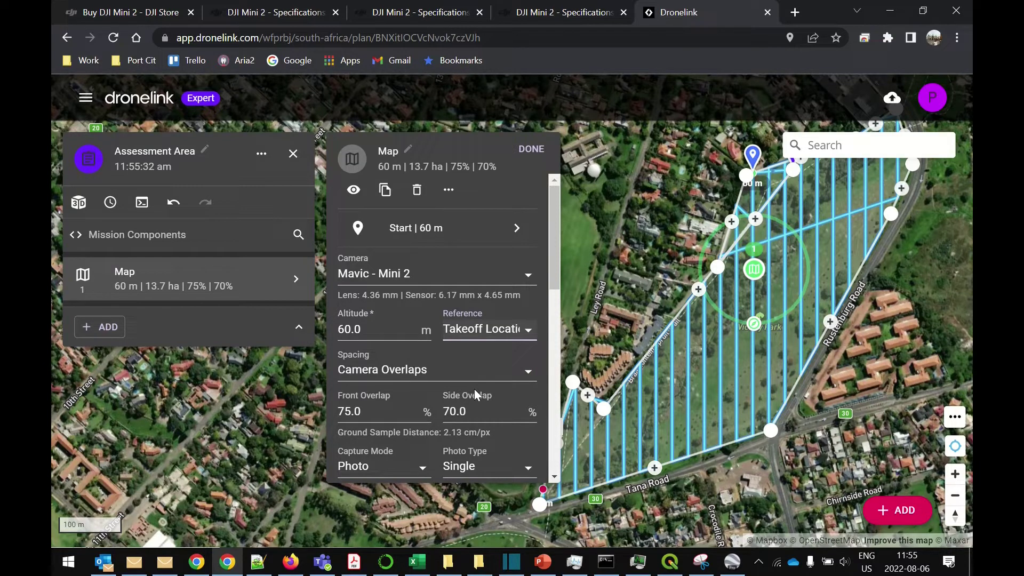
- Set the map's side overlap to 65%, finish editing the component and review the mission estimate
click(452, 411)
drag(452, 411, 444, 416)
text(65)
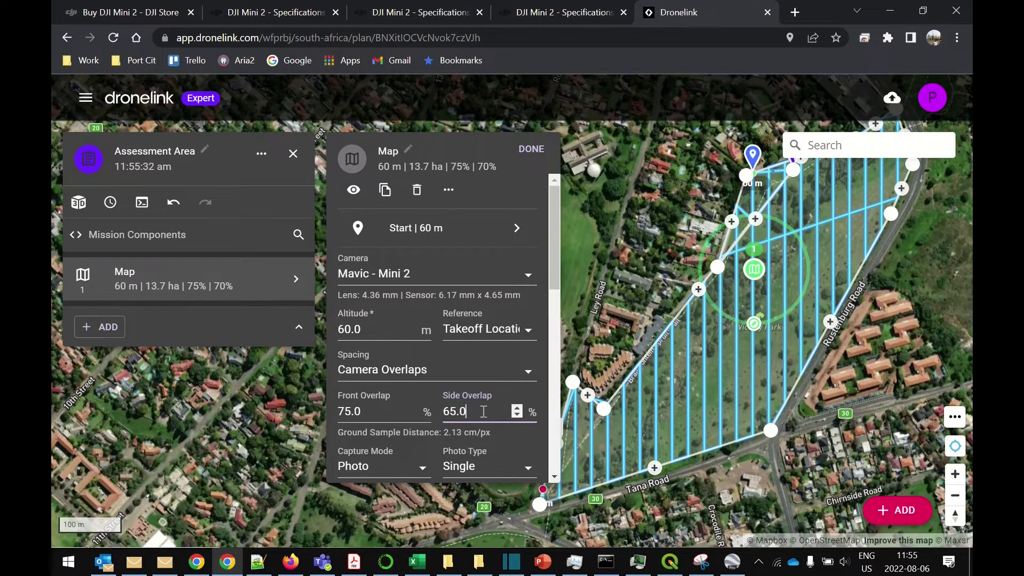
click(386, 419)
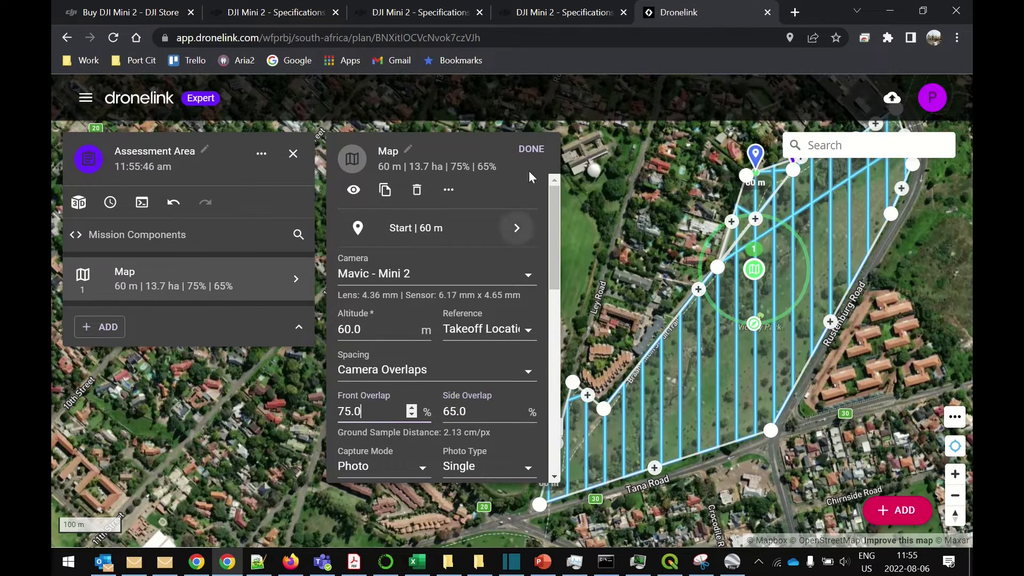
click(531, 150)
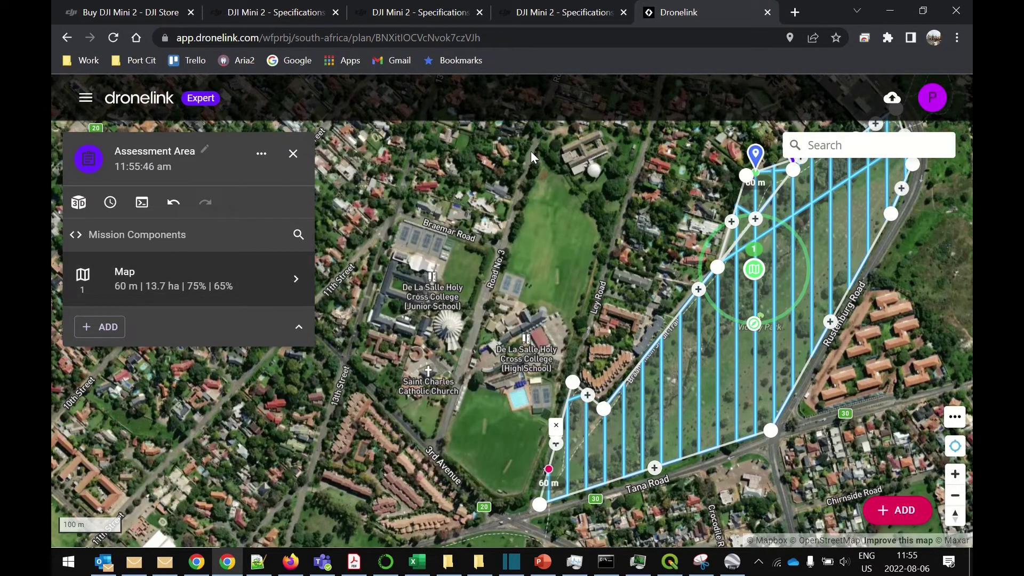
click(110, 205)
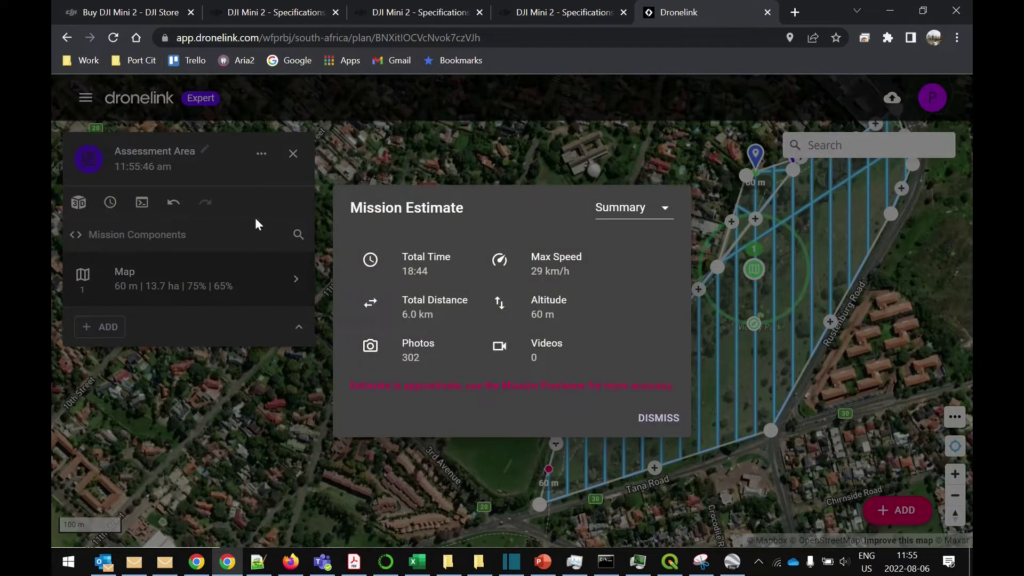
click(648, 420)
- Rotate the flight lines to run diagonally along the park's length, and review the mission estimate before closing the plan
drag(868, 374, 744, 398)
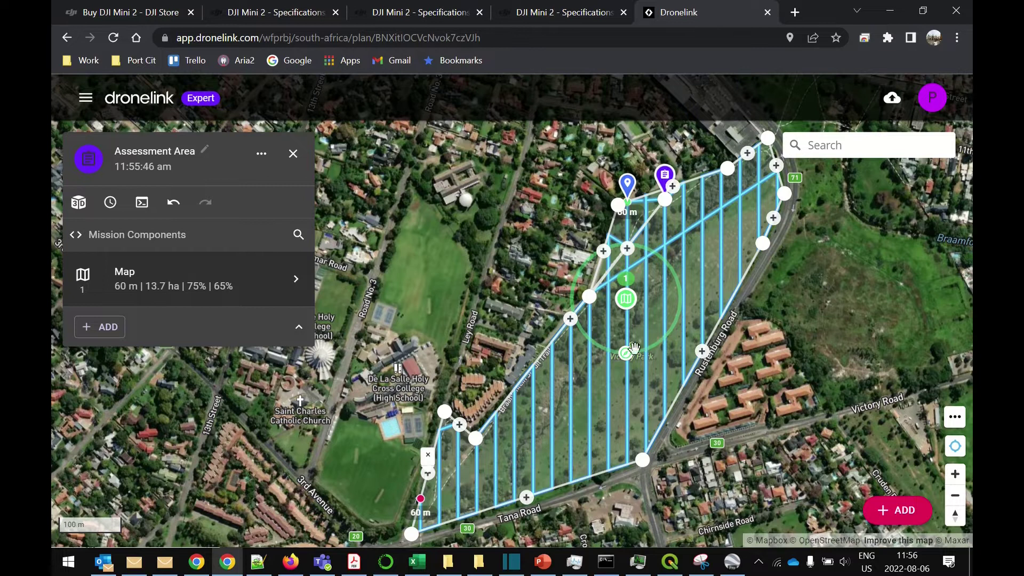
drag(634, 349, 583, 349)
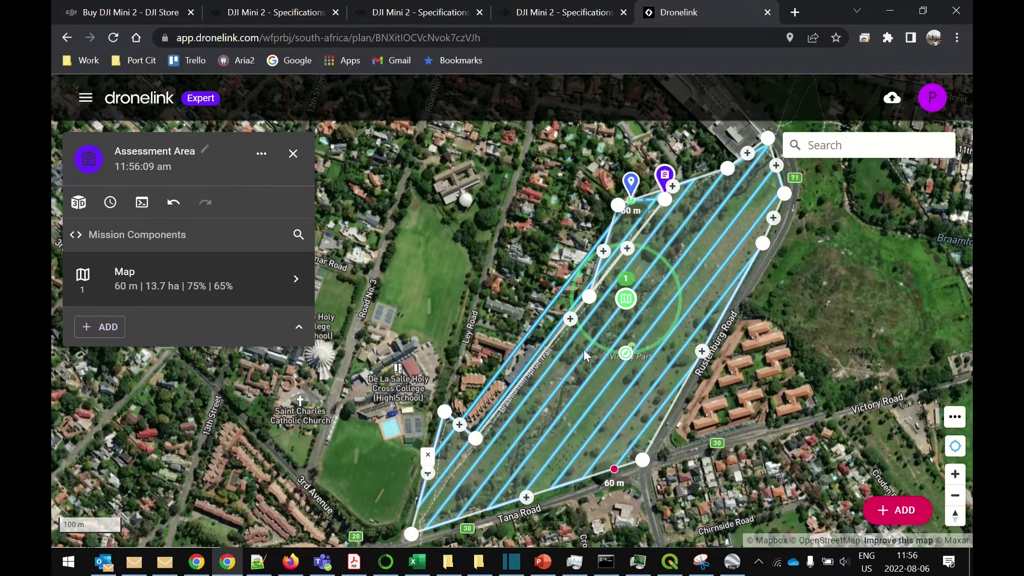
click(111, 203)
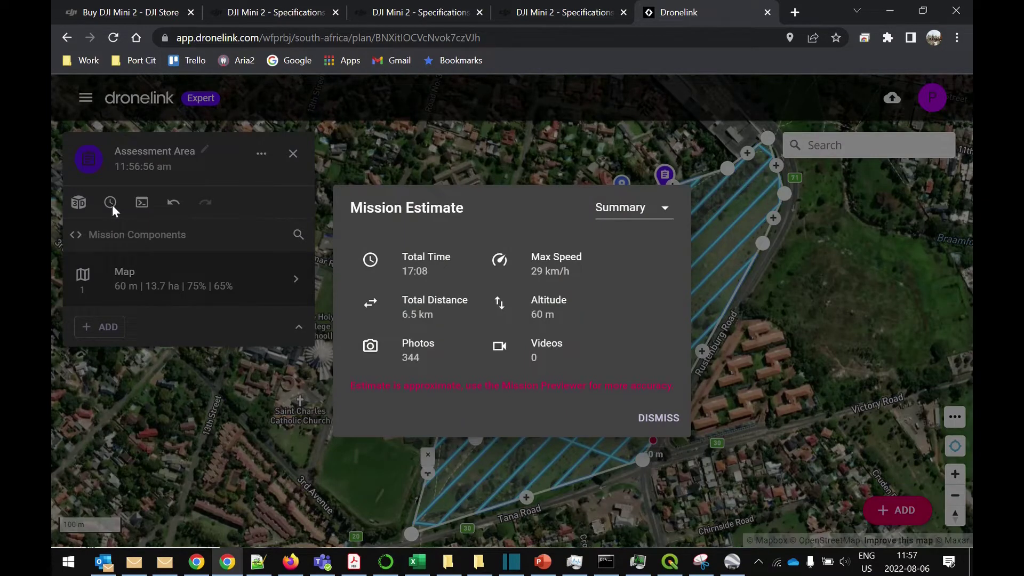
click(659, 419)
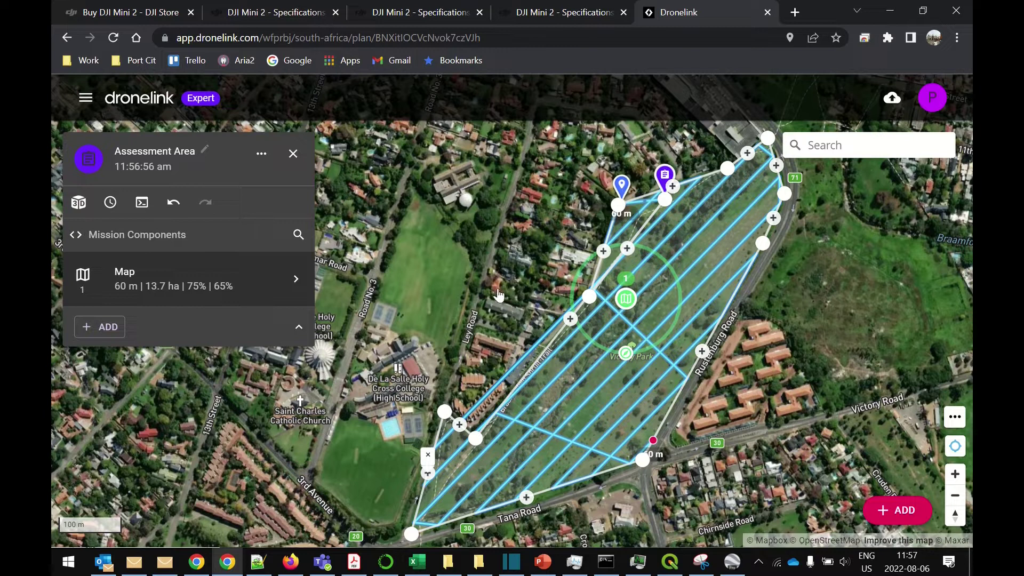
click(293, 153)
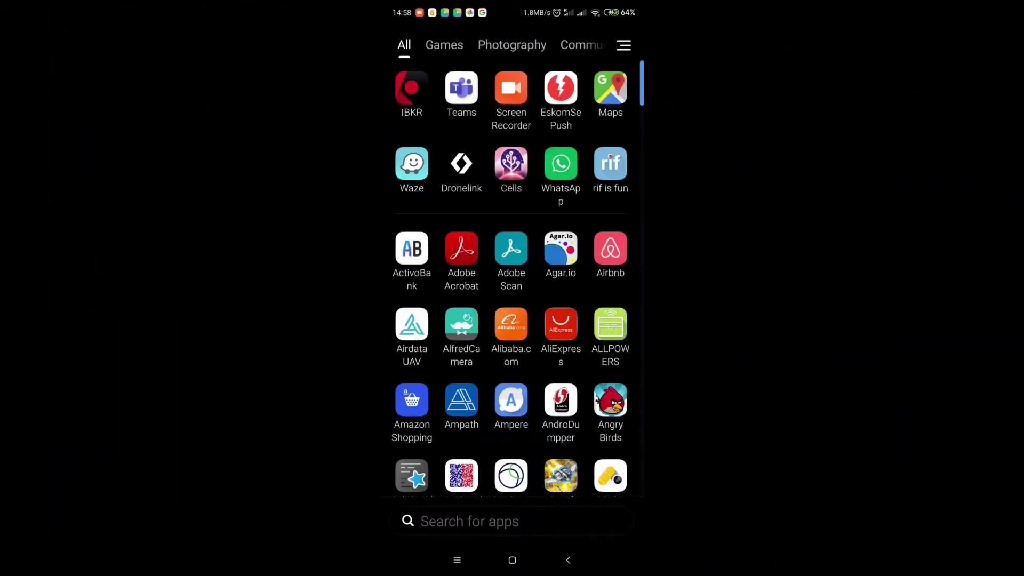
- Switch to the Dronelink mobile app and download the Assessment Area plan for offline use
click(461, 164)
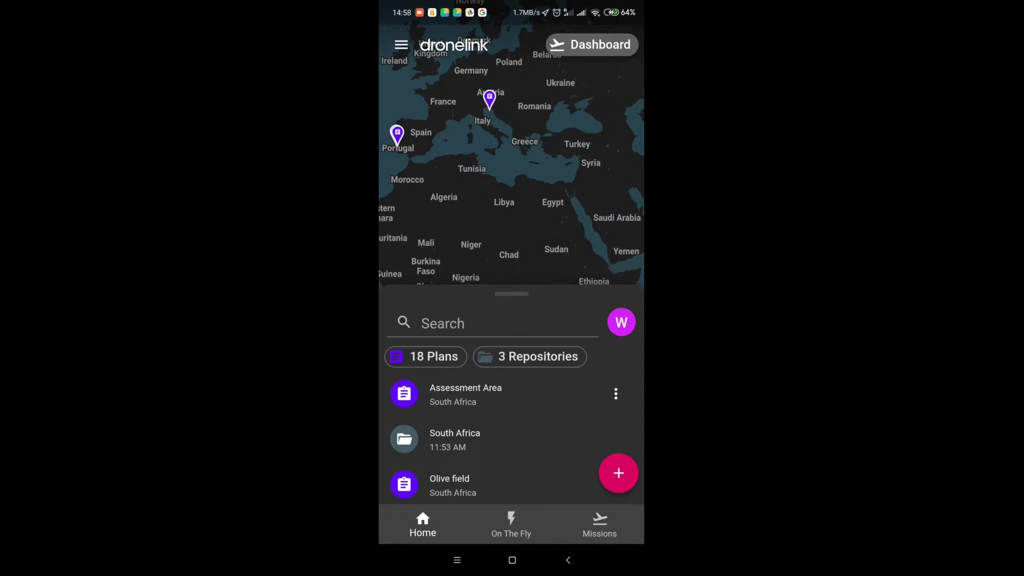
click(615, 393)
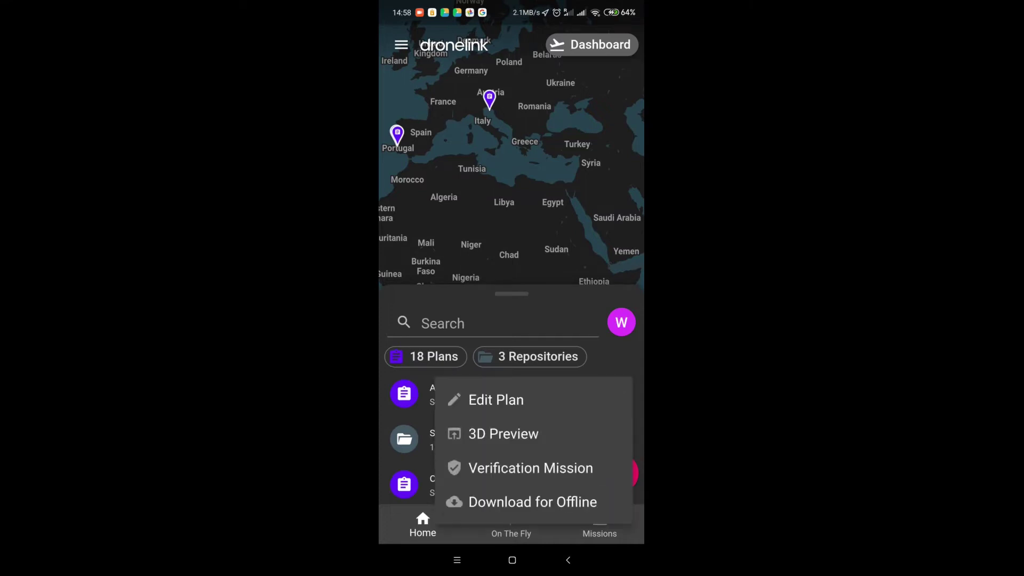
click(532, 501)
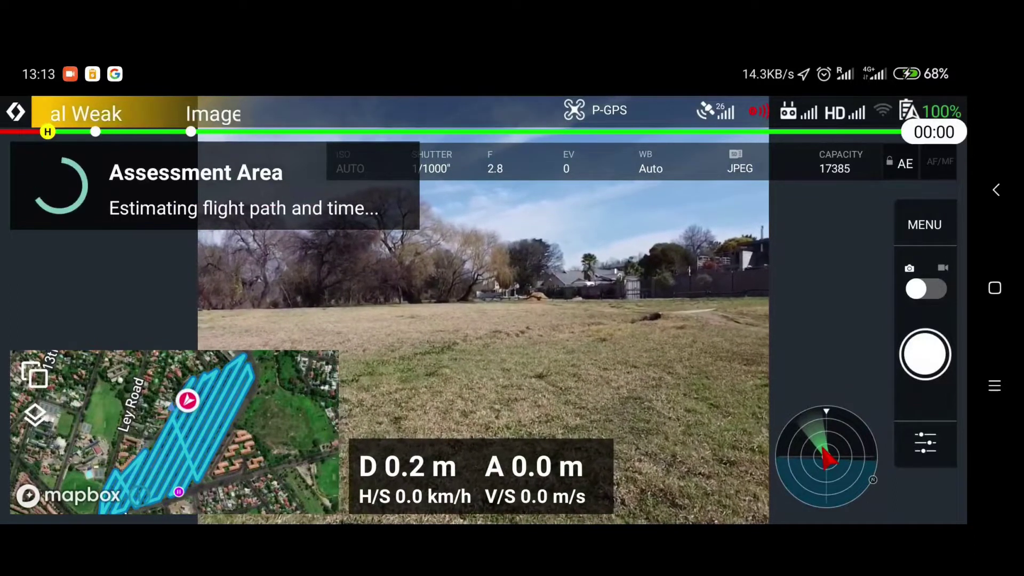
- Start the Assessment Area mission and accept the current takeoff location
click(59, 187)
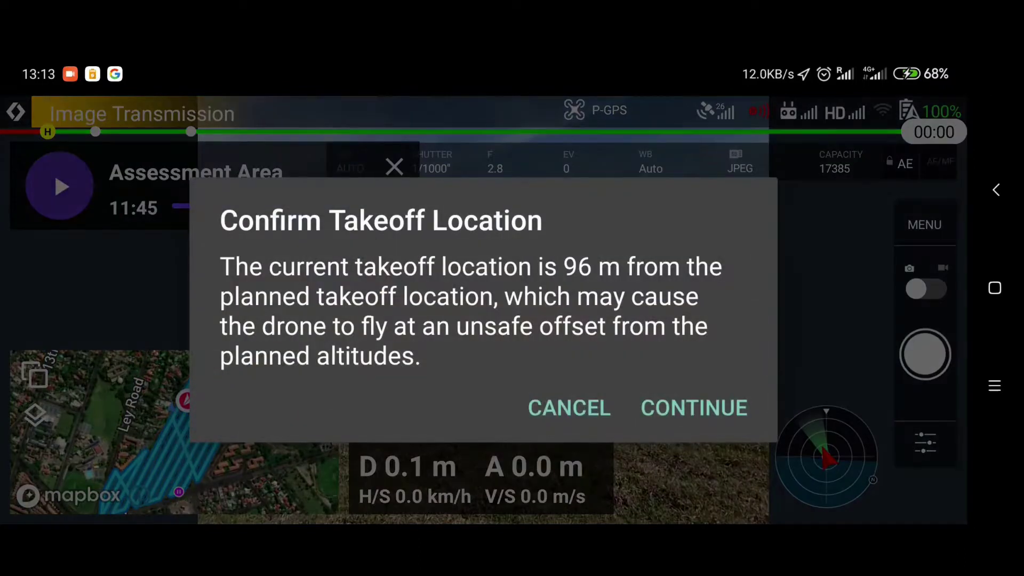
click(693, 408)
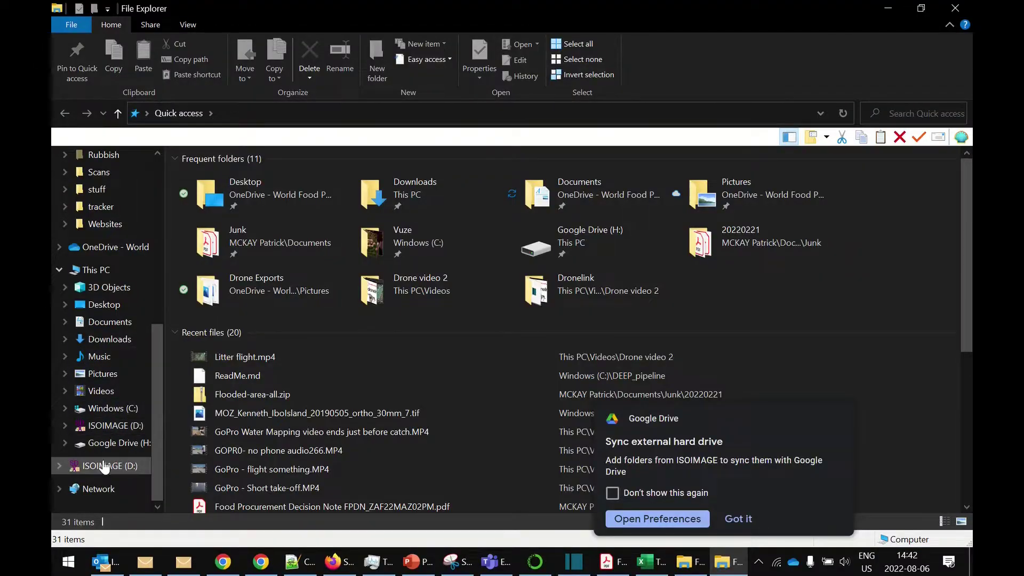
- In File Explorer, open the DCIM\105MEDIA folder on the ISOIMAGE (D:) drive and sort its photos by newest modification date
click(104, 469)
double_click(207, 196)
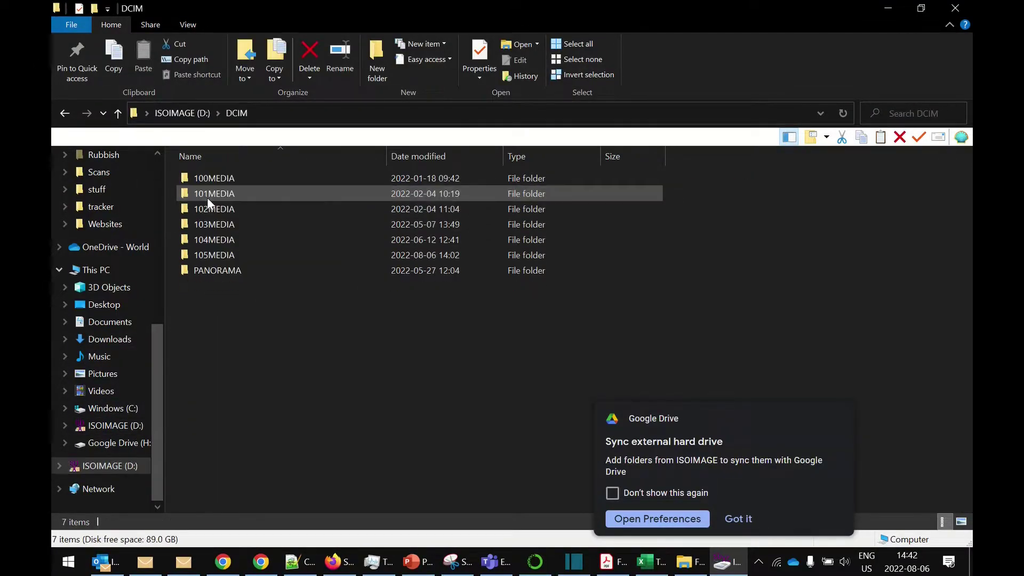
double_click(225, 254)
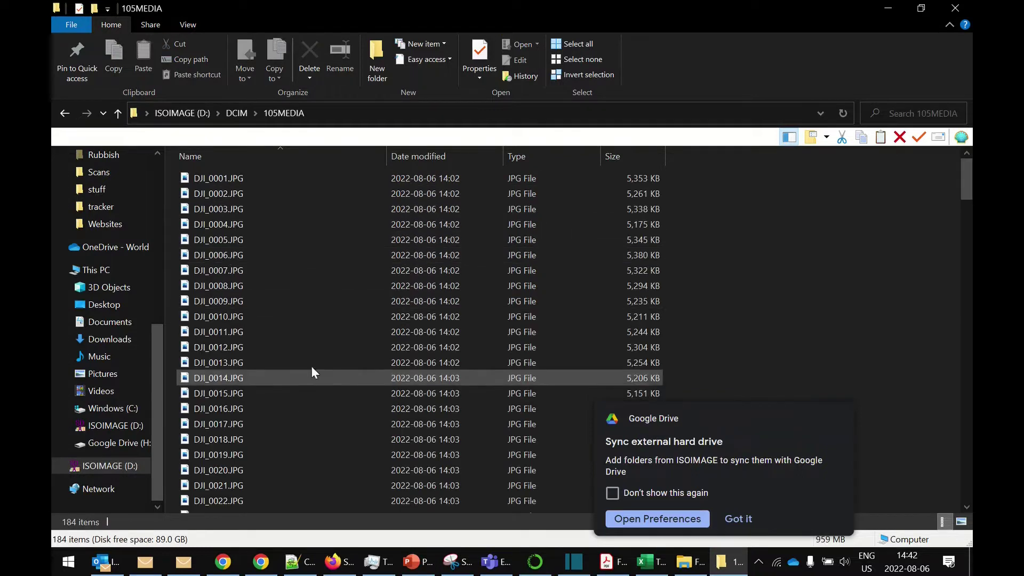
scroll(311, 366, down, 15)
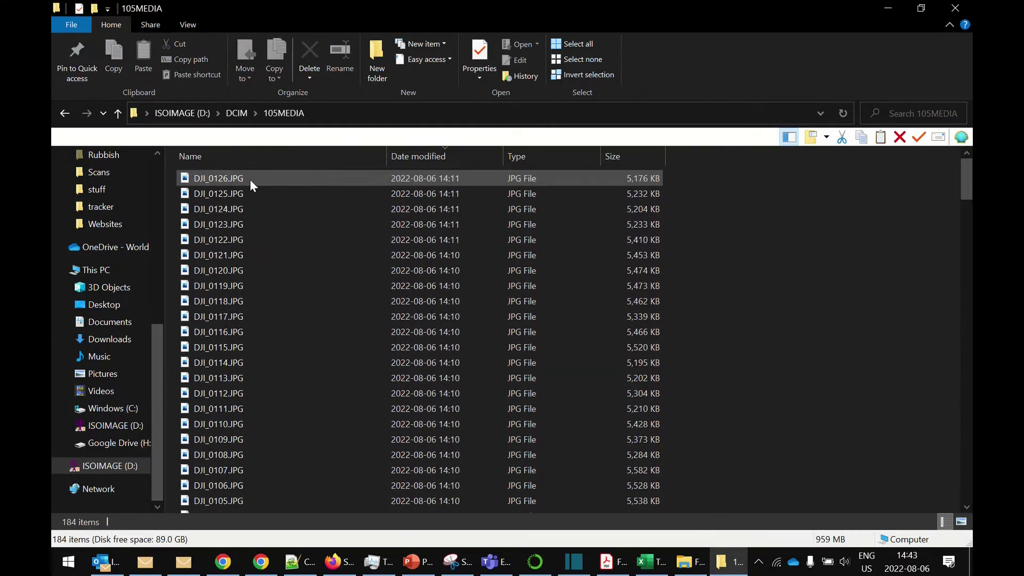
- Select every photo in the 105MEDIA folder, from DJI_0126.JPG down to DJI_0127.JPG, and copy them
click(249, 178)
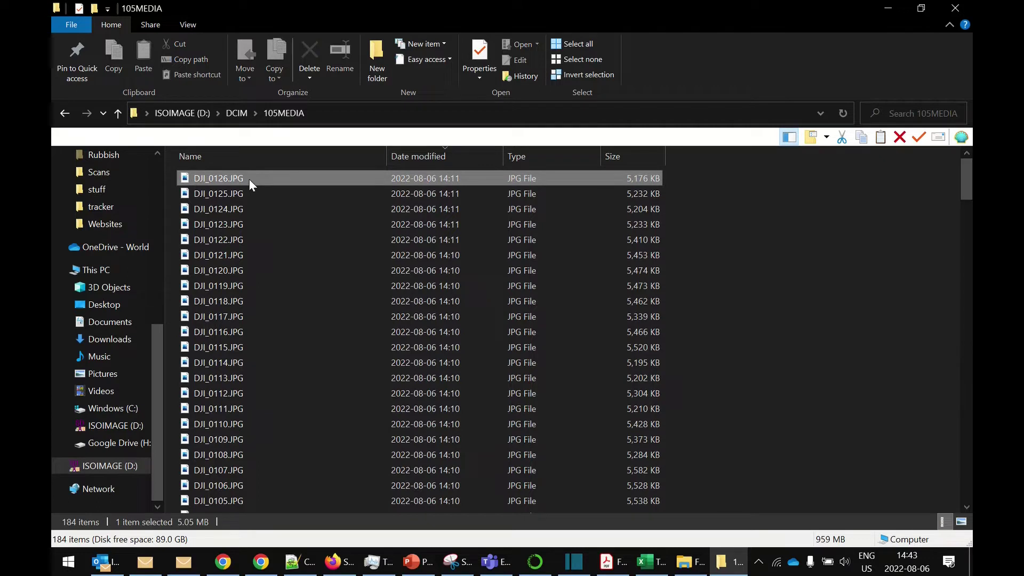
shift+click(411, 204)
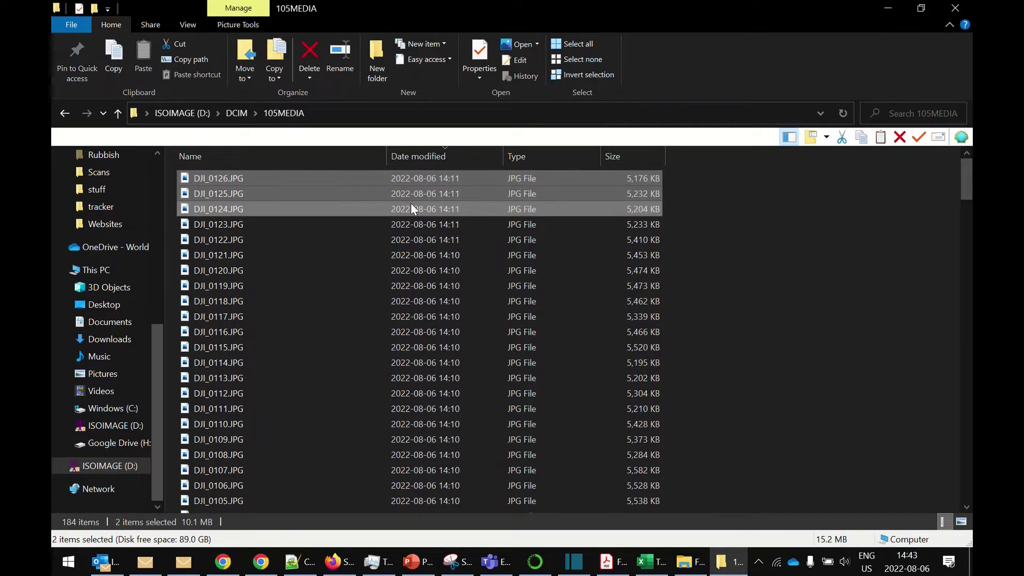
key(shift+Down)
key(shift+Down)
key(shift+Down)
key(shift+Down)
key(shift+Down)
key(shift+Down)
key(shift+Down)
key(shift+Down)
key(shift+Down)
key(shift+Down)
key(shift+Down)
key(shift+Down)
key(shift+Down)
key(shift+Down)
key(shift+Down)
key(shift+Down)
key(shift+Down)
key(shift+Down)
key(shift+Down)
key(shift+Down)
key(shift+Down)
key(shift+Down)
key(shift+Down)
key(shift+Down)
key(shift+Down)
key(shift+Down)
key(shift+Down)
key(shift+Down)
key(shift+Down)
key(shift+Down)
key(shift+Down)
key(shift+Down)
key(shift+Down)
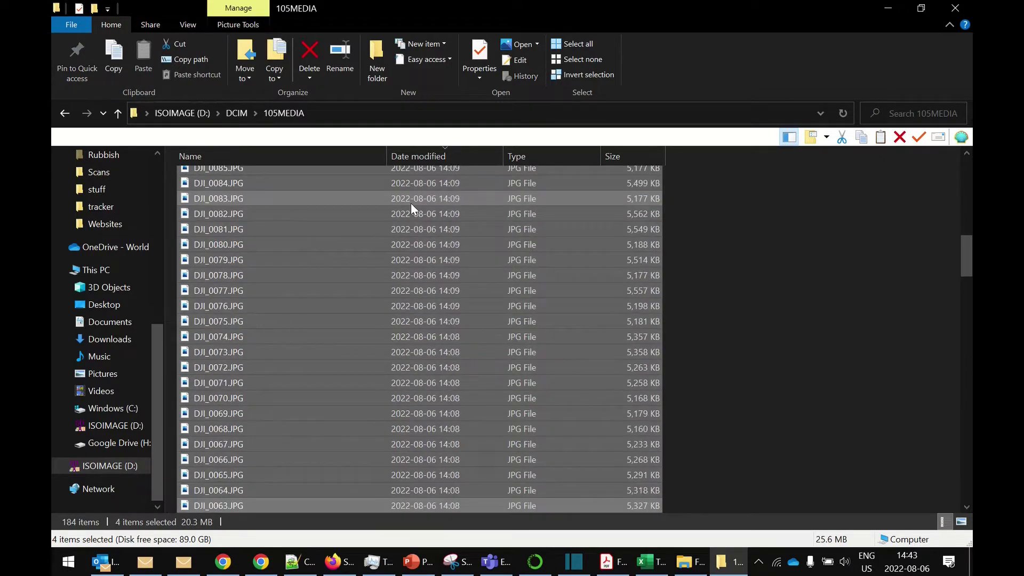
key(shift+Down)
key(shift+Down)
key(shift+Down)
key(shift+Down)
key(shift+Down)
key(shift+Down)
key(shift+Down)
key(shift+Down)
key(shift+Down)
key(shift+Down)
key(shift+Down)
key(shift+Down)
key(shift+Down)
key(shift+Down)
key(shift+Down)
key(shift+Down)
key(shift+Down)
key(shift+Down)
key(shift+Down)
key(shift+Up)
key(shift+Up)
key(shift+Up)
key(shift+Up)
key(shift+Up)
key(shift+Up)
key(shift+Up)
key(shift+Up)
key(shift+Up)
key(shift+Up)
key(shift+Up)
key(shift+Up)
key(shift+Up)
key(shift+Up)
key(shift+Up)
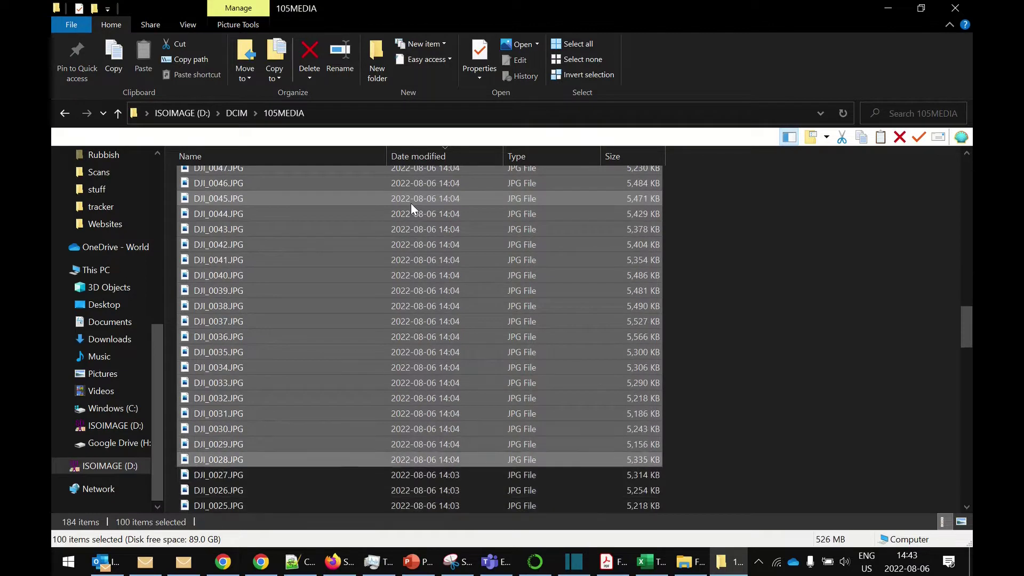
key(shift+Down)
key(shift+Down)
key(shift+Down)
key(shift+Down)
key(shift+Down)
key(shift+Down)
key(shift+Down)
key(shift+Down)
key(shift+Down)
key(shift+Down)
key(shift+Down)
key(shift+Down)
key(shift+Down)
key(shift+Down)
key(shift+Down)
key(shift+Down)
key(shift+Down)
key(shift+Down)
key(shift+Down)
key(shift+Down)
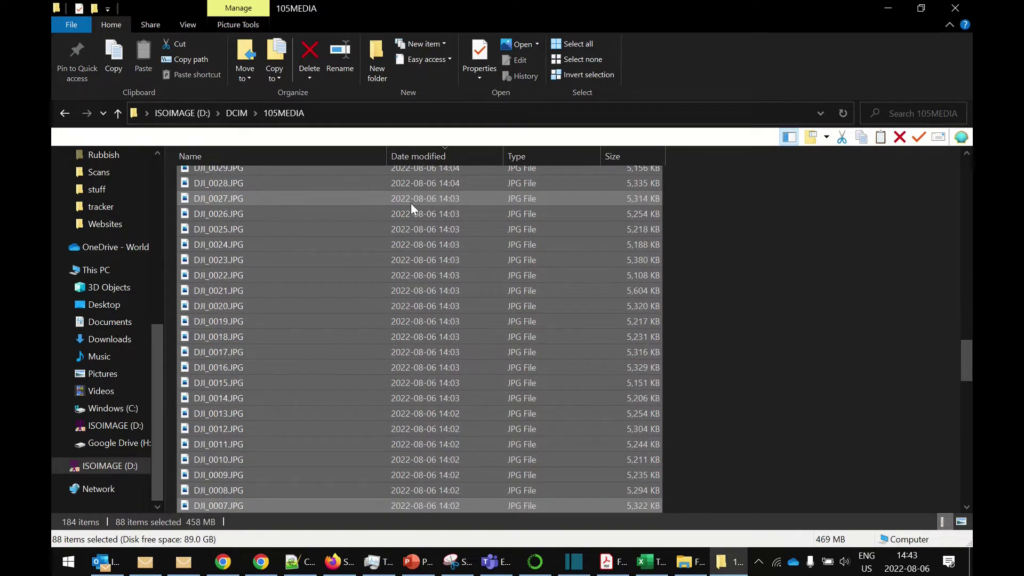
key(shift+Down)
key(shift+Down)
key(shift+Down)
key(shift+Down)
key(shift+Down)
key(shift+Down)
key(shift+Down)
key(shift+Down)
key(shift+Down)
key(shift+Down)
key(shift+Down)
key(shift+Down)
key(shift+Down)
key(shift+Down)
key(shift+Down)
key(shift+Down)
key(shift+Down)
key(shift+Down)
key(shift+Down)
key(shift+Down)
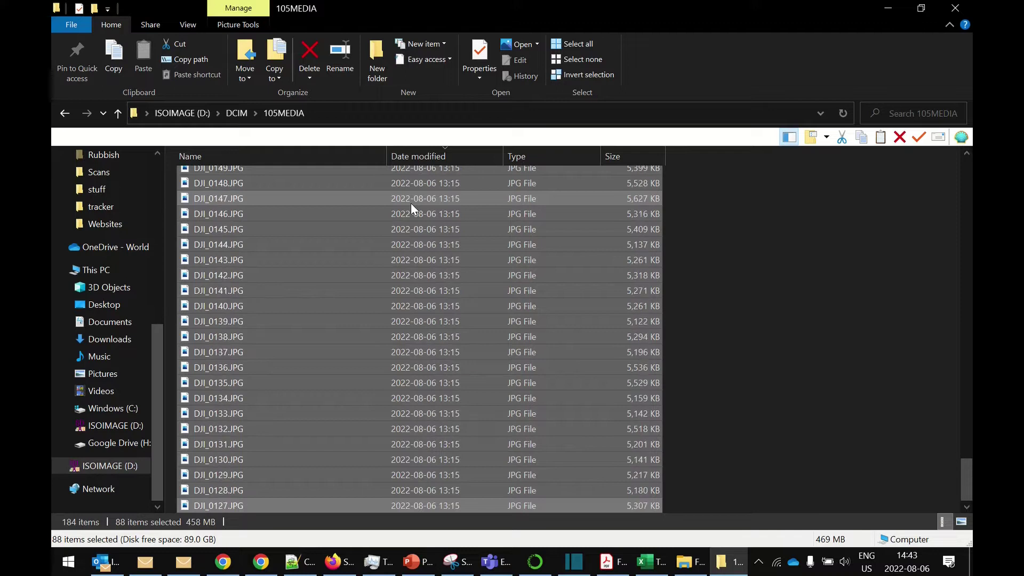
right_click(221, 369)
click(251, 463)
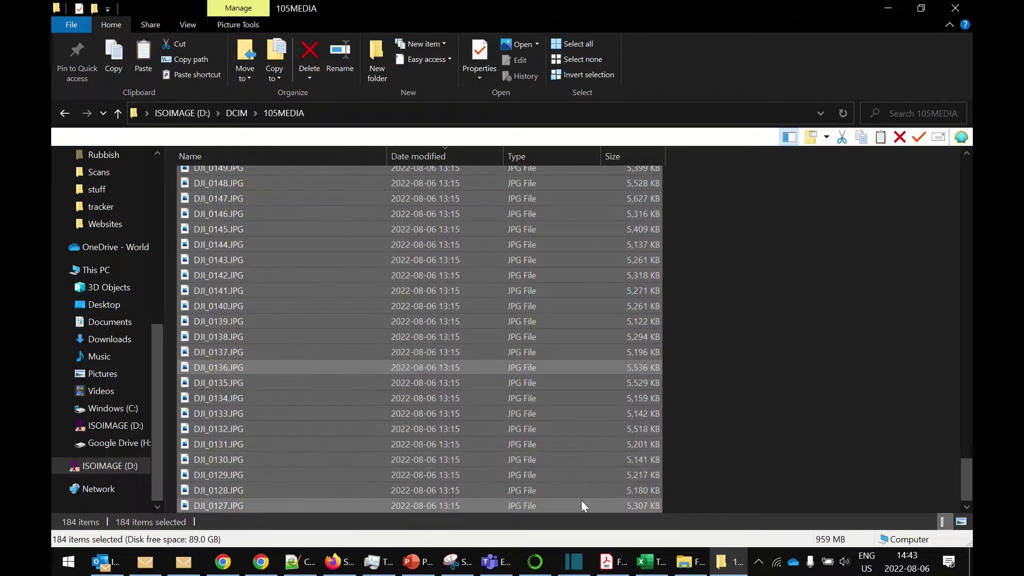
- Create a new folder named Assessment flight on the desktop
key(super+d)
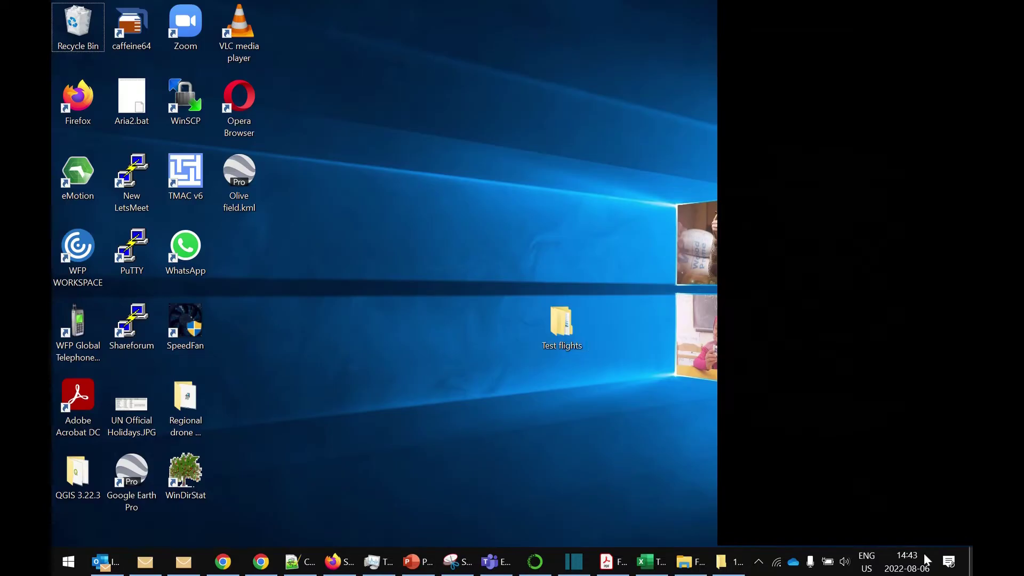
right_click(538, 139)
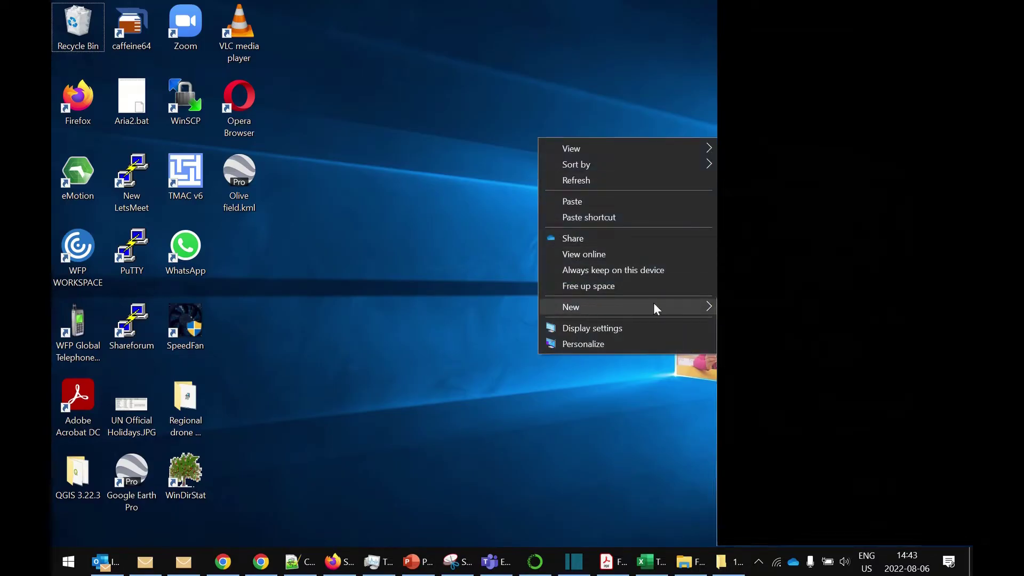
click(746, 308)
text(Assessment flight)
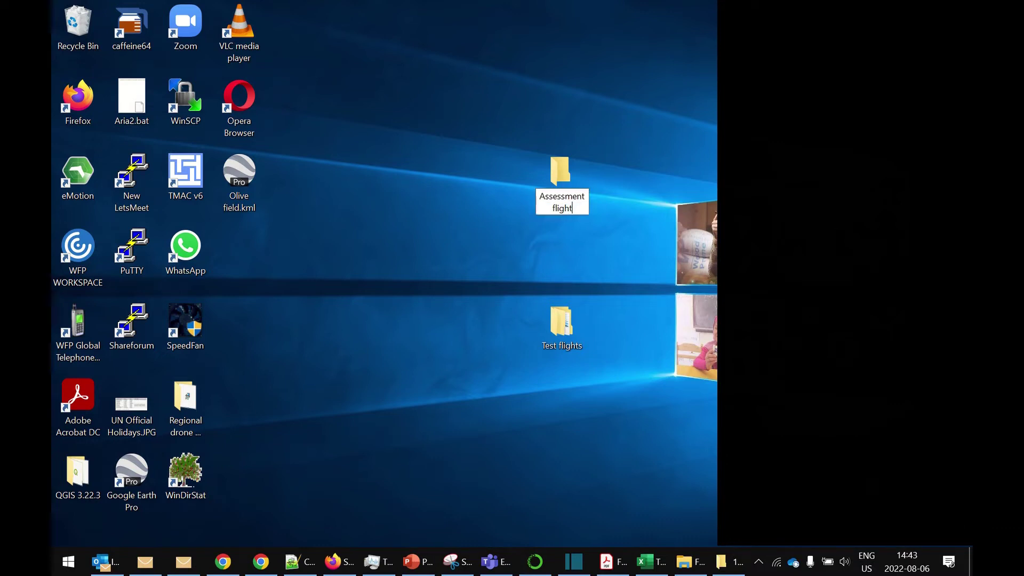
key(Return)
- Open the Assessment flight folder and paste the copied drone photos into it
double_click(560, 198)
right_click(414, 229)
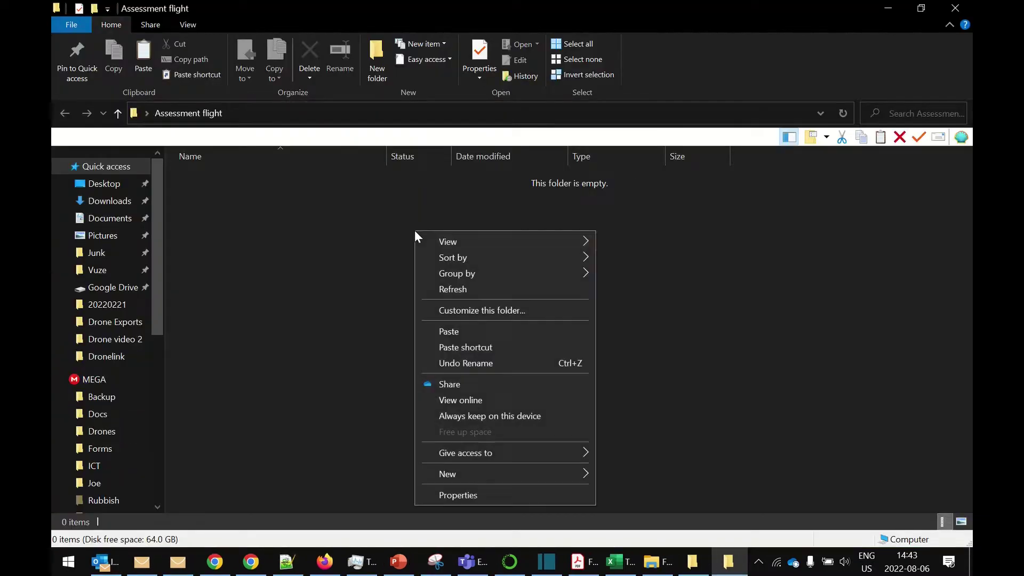
click(460, 332)
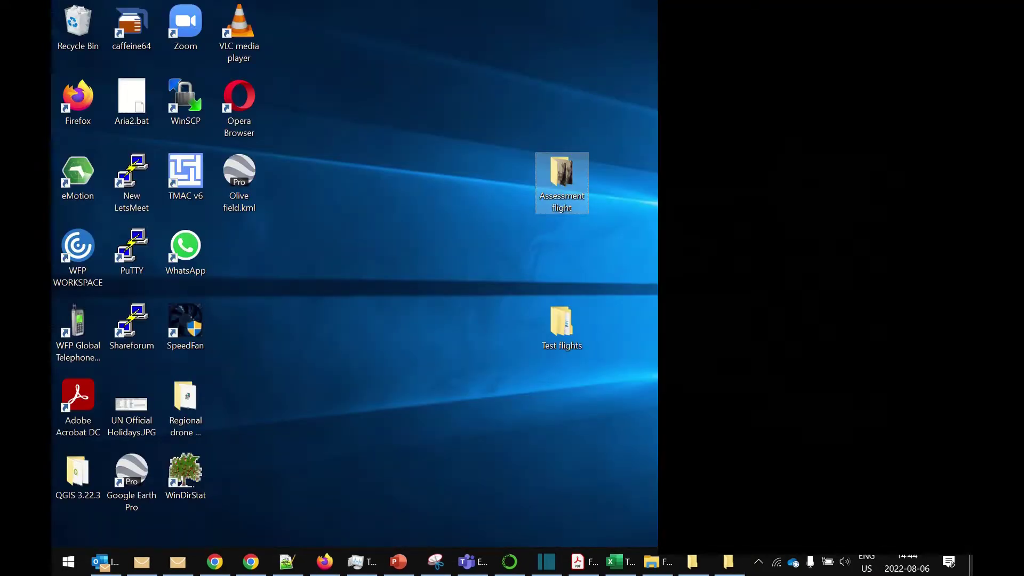
- Launch WebODM and create a new project named Testing
click(69, 561)
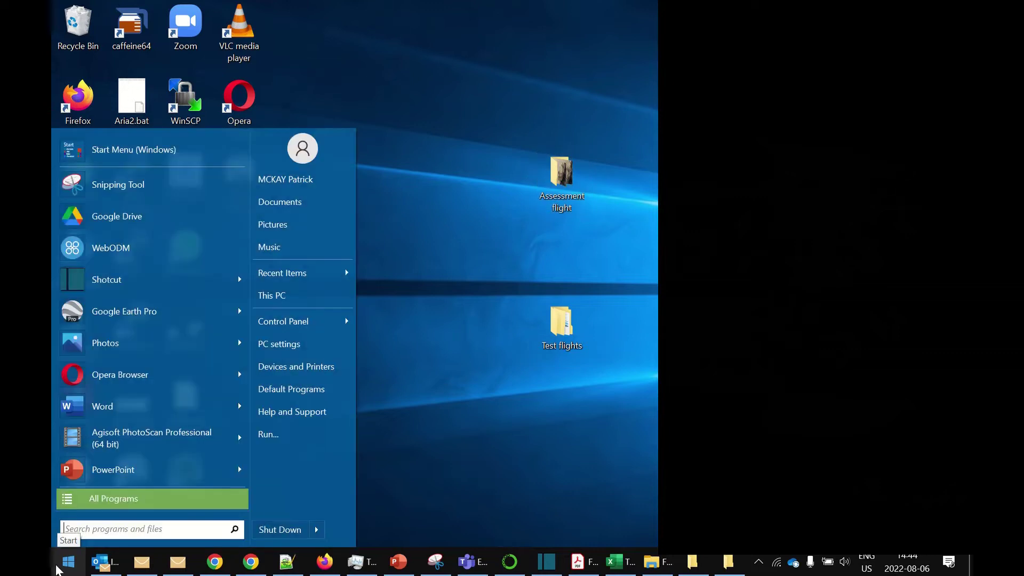
text(web)
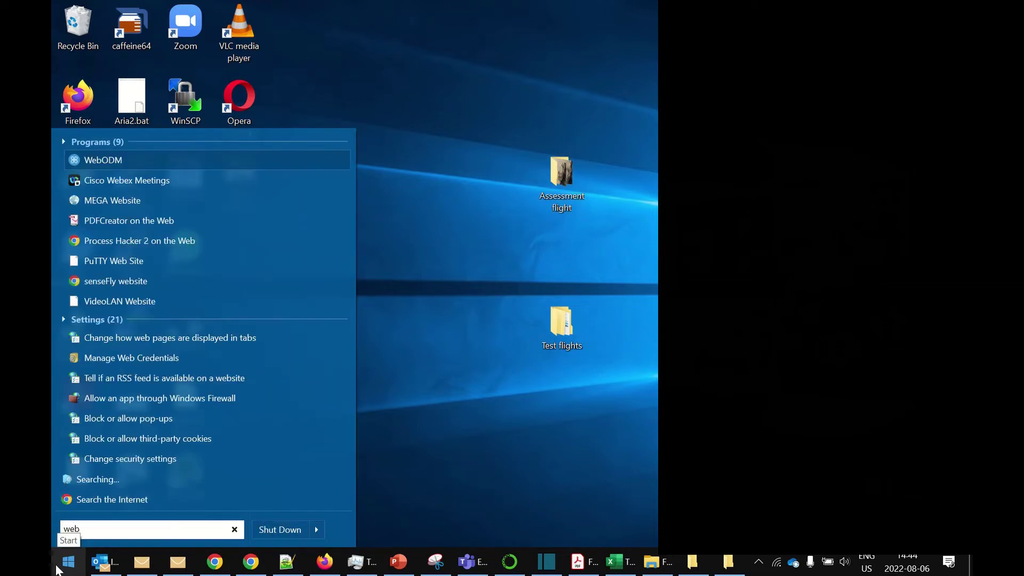
click(57, 568)
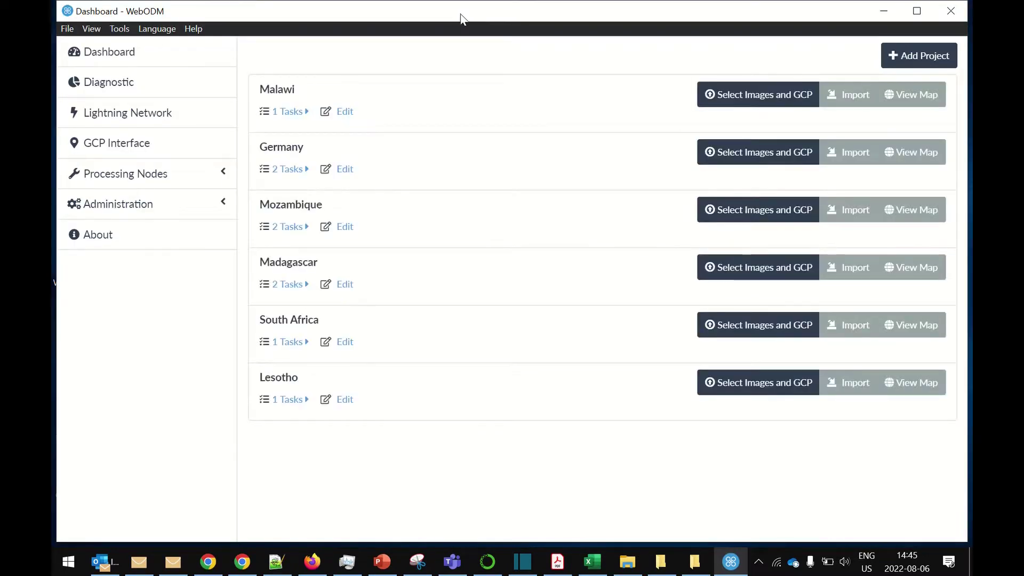
click(915, 54)
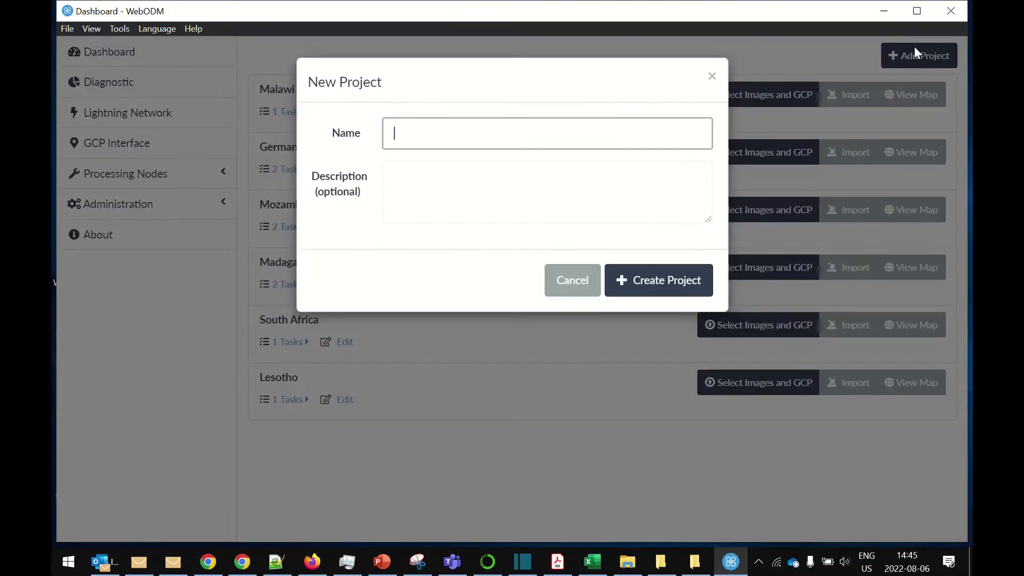
text(Testing)
click(646, 281)
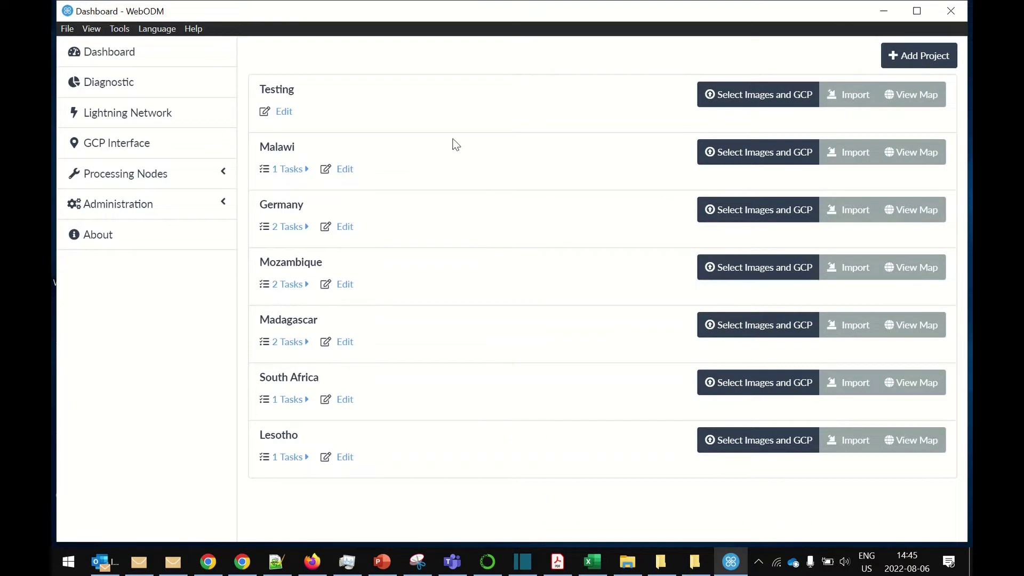
- Load all the images from the desktop's Assessment flight folder into the Testing project
click(743, 95)
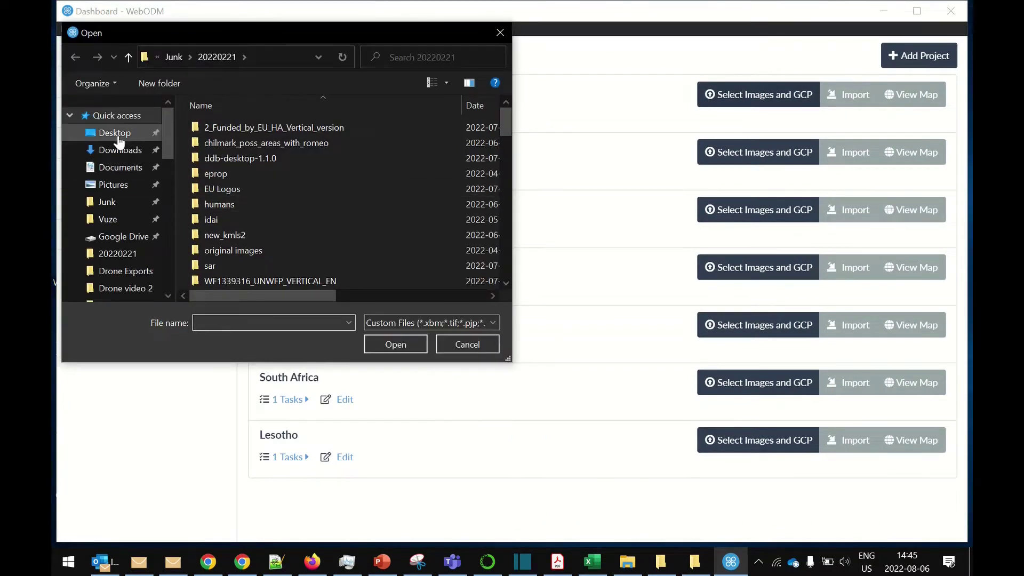
click(141, 136)
double_click(231, 129)
click(231, 184)
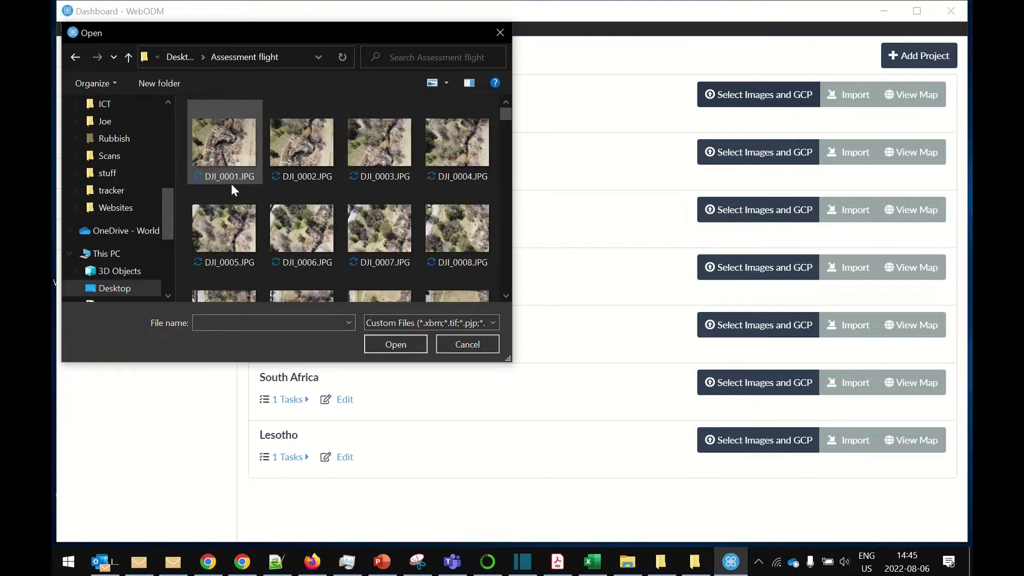
key(ctrl+a)
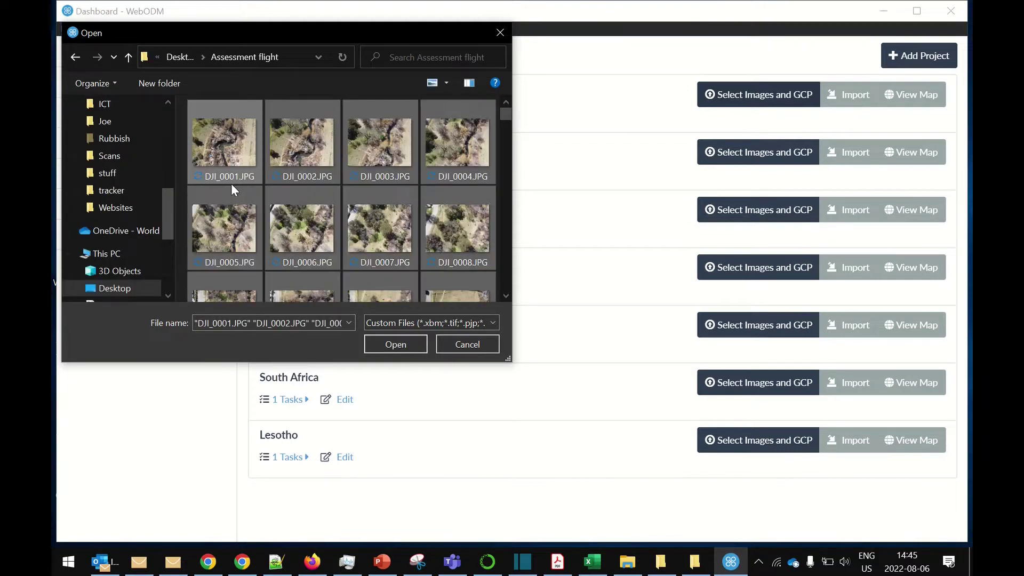
click(387, 348)
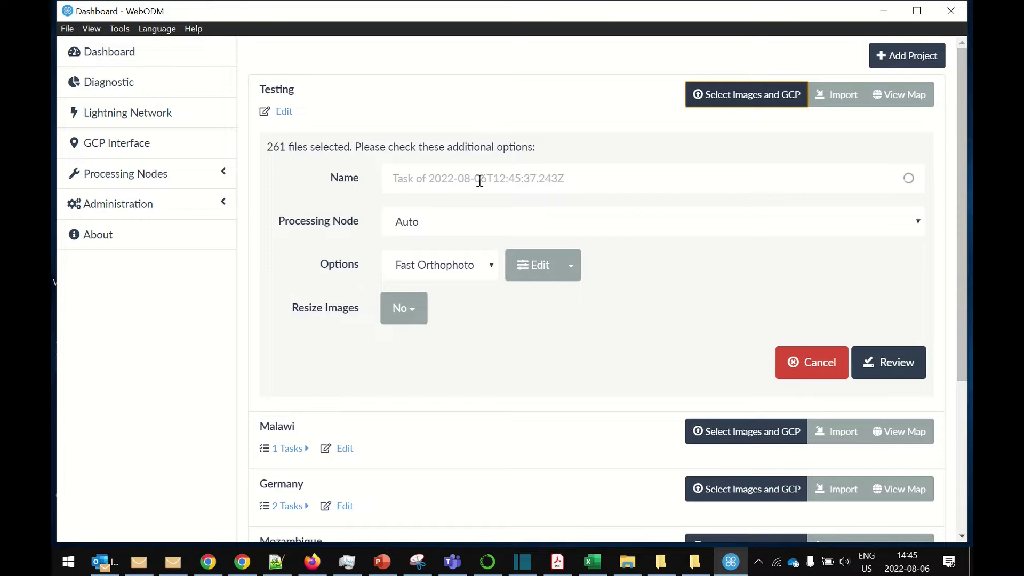
- Name the new processing task Assessment flight
click(480, 179)
key(ctrl+a)
text(As)
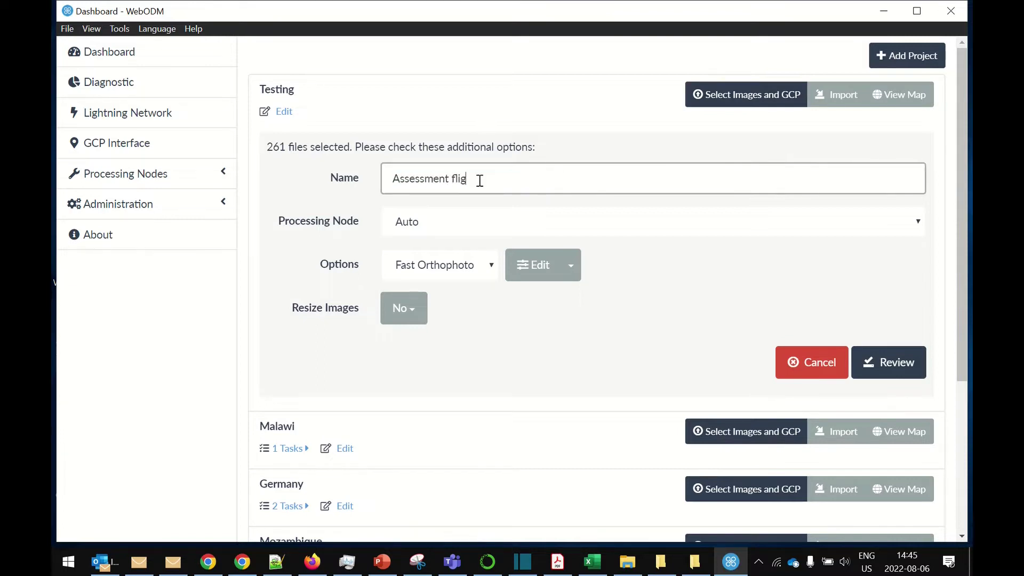
- Set the task's options preset to High Resolution, then review the task and start processing
click(493, 266)
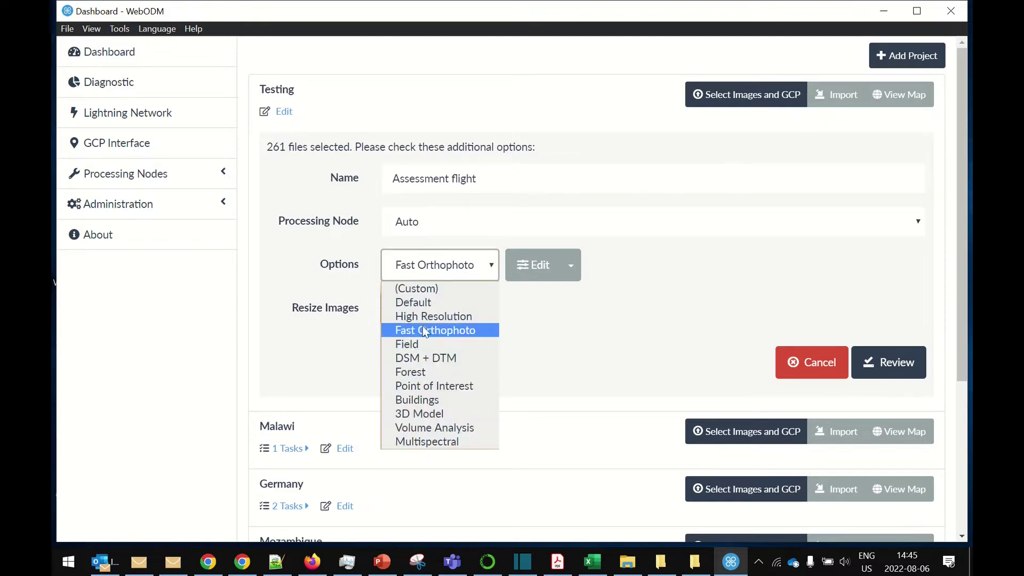
click(425, 316)
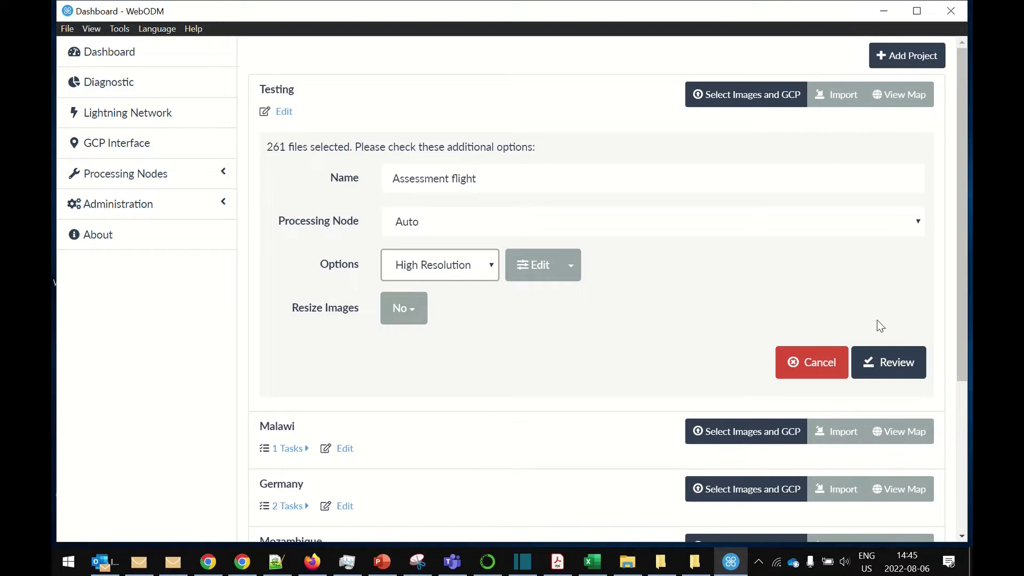
click(889, 368)
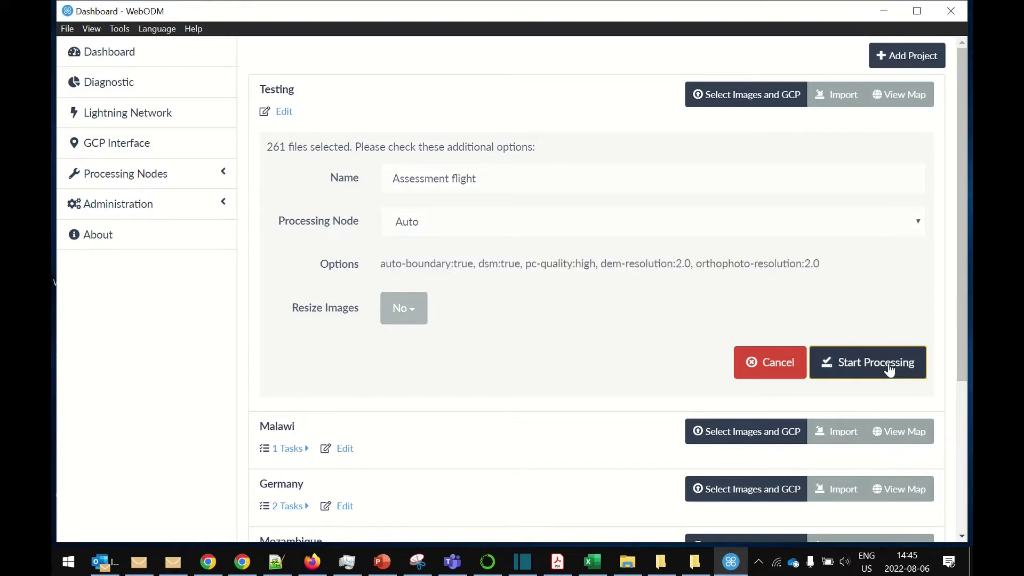
click(889, 368)
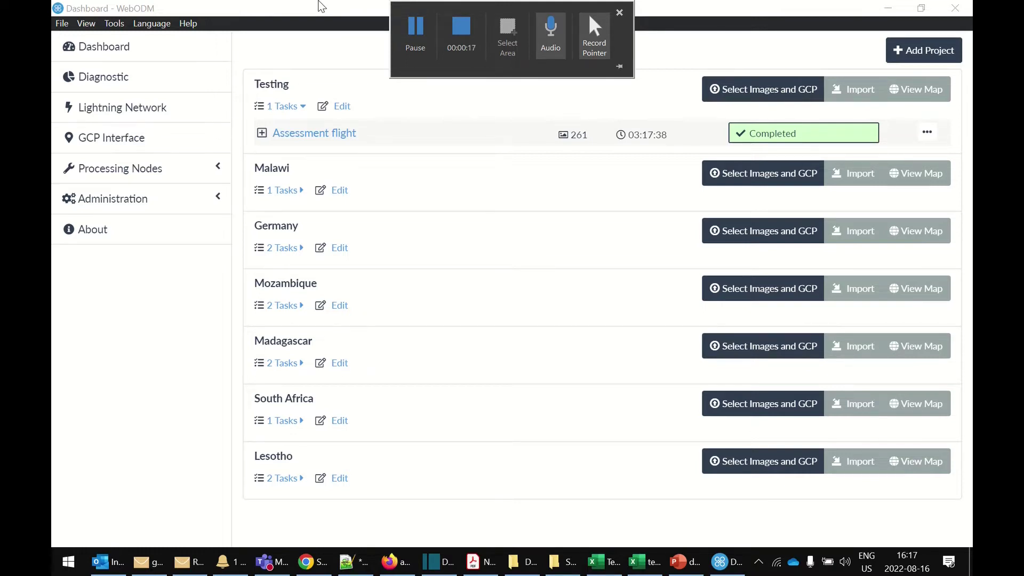
- Open the completed Assessment flight task's map and examine the orthophoto up close along the stream through the park
click(263, 134)
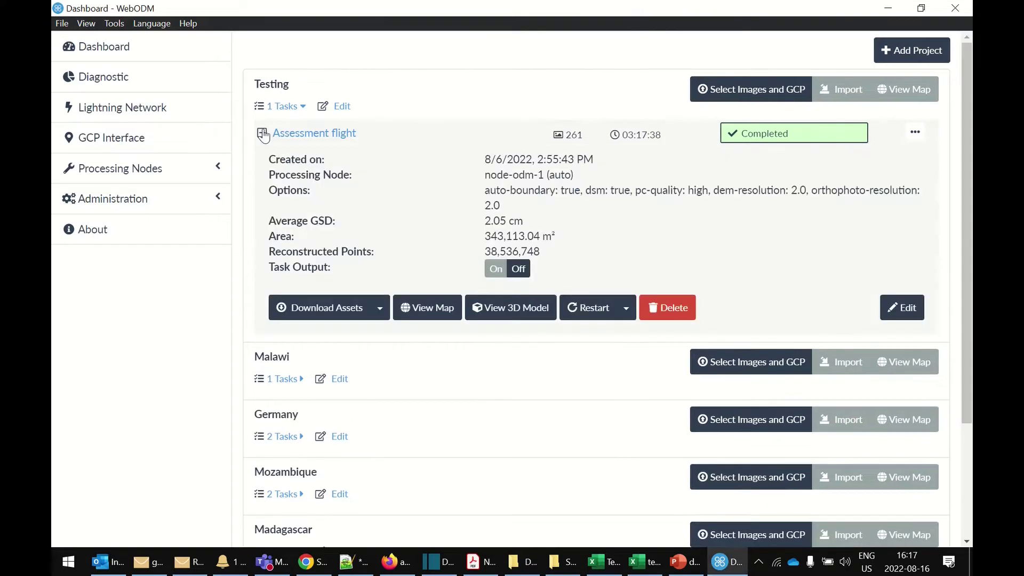
click(436, 313)
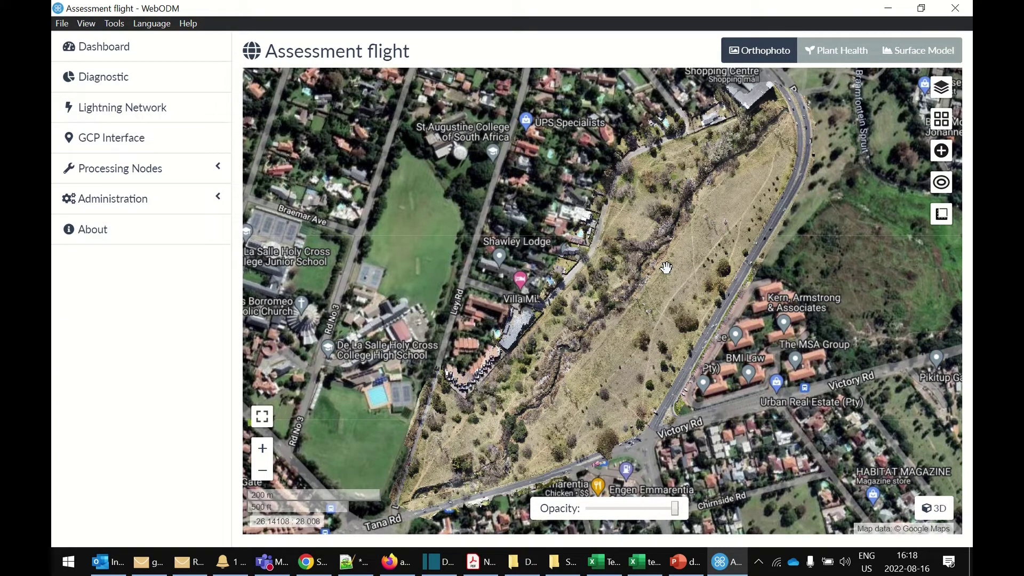
drag(673, 209, 683, 203)
drag(657, 258, 659, 255)
scroll(659, 255, up, 3)
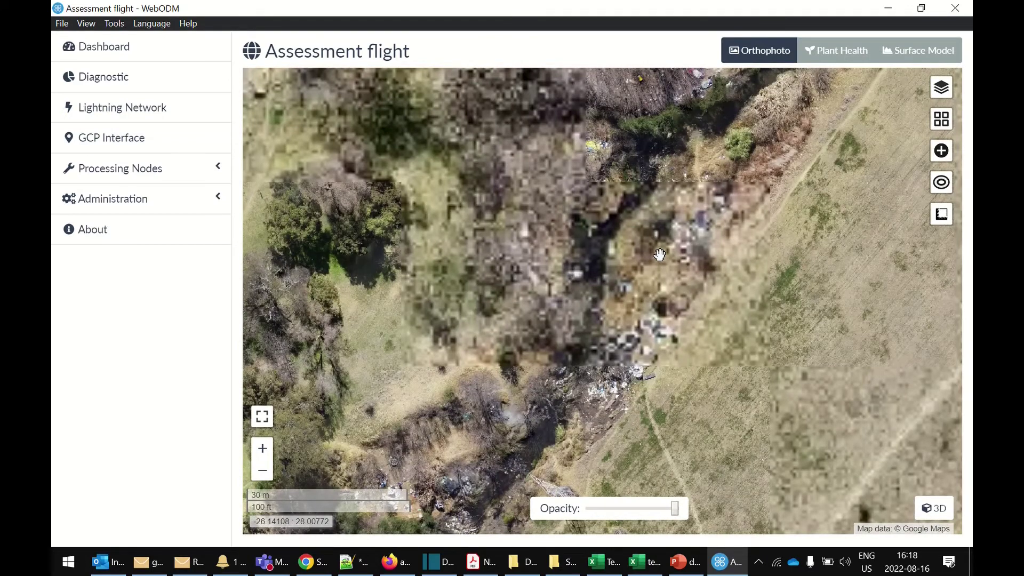
scroll(659, 254, up, 1)
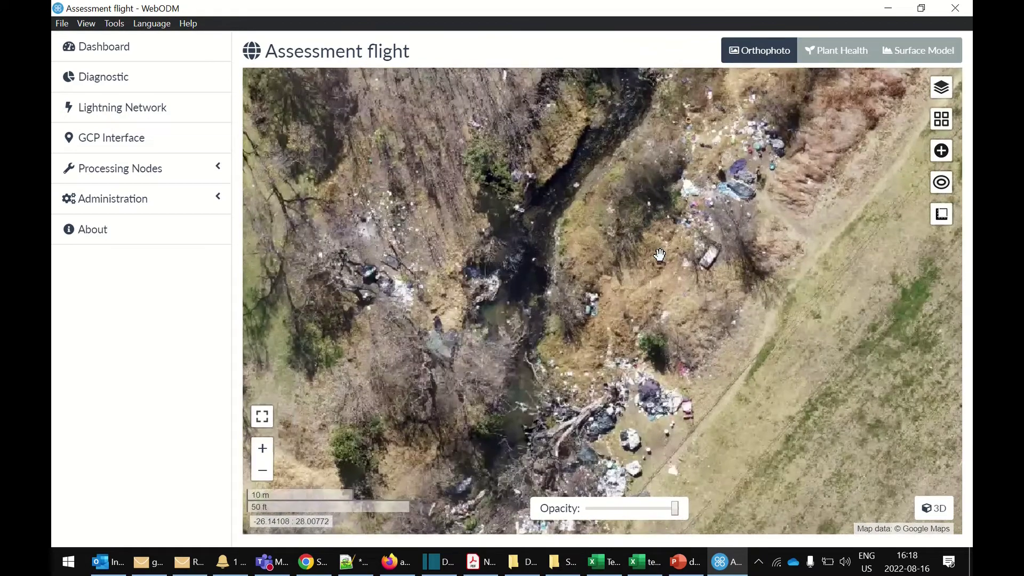
scroll(659, 255, up, 1)
drag(719, 143, 629, 391)
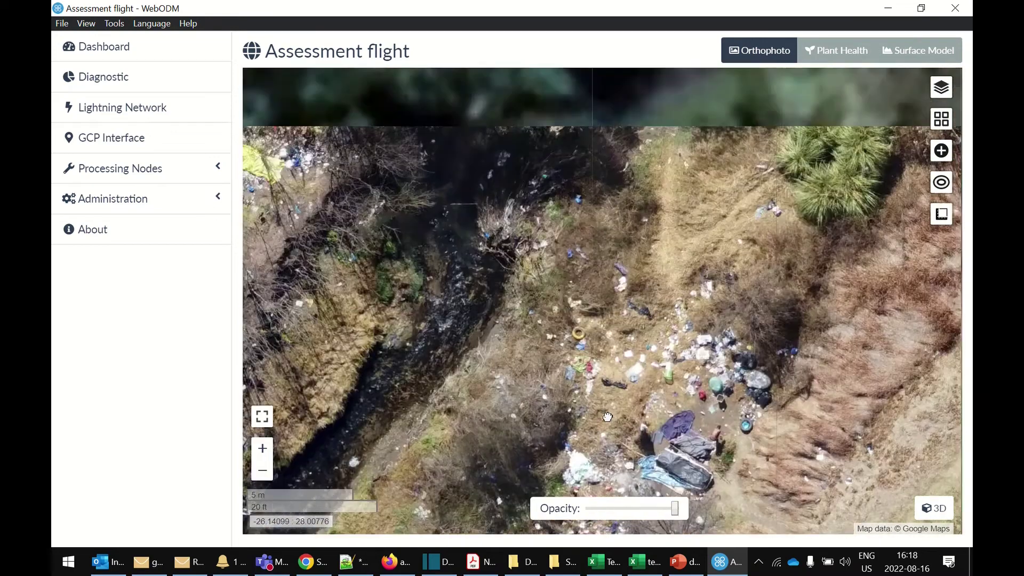
scroll(629, 400, up, 1)
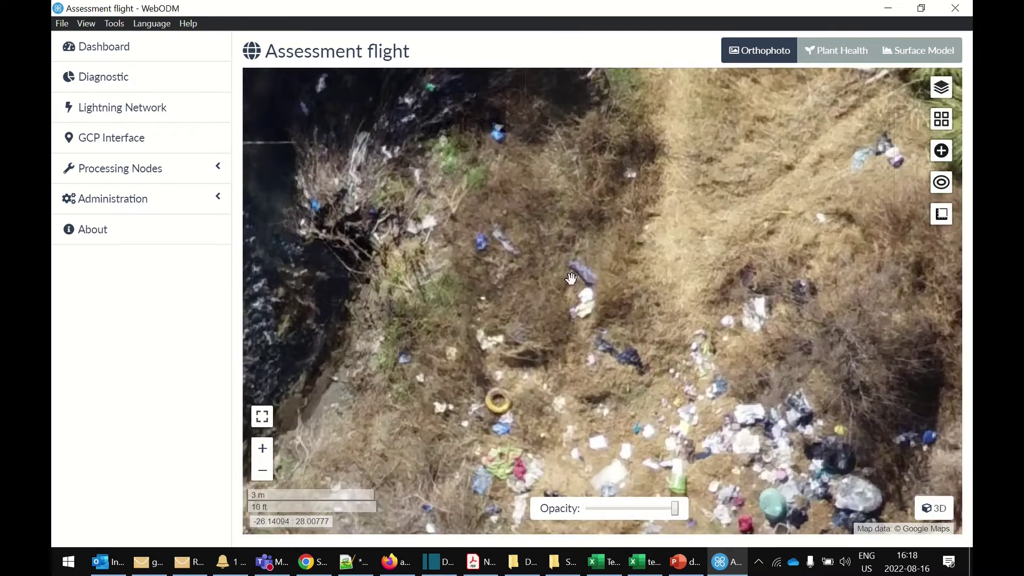
drag(571, 279, 545, 479)
scroll(697, 377, down, 1)
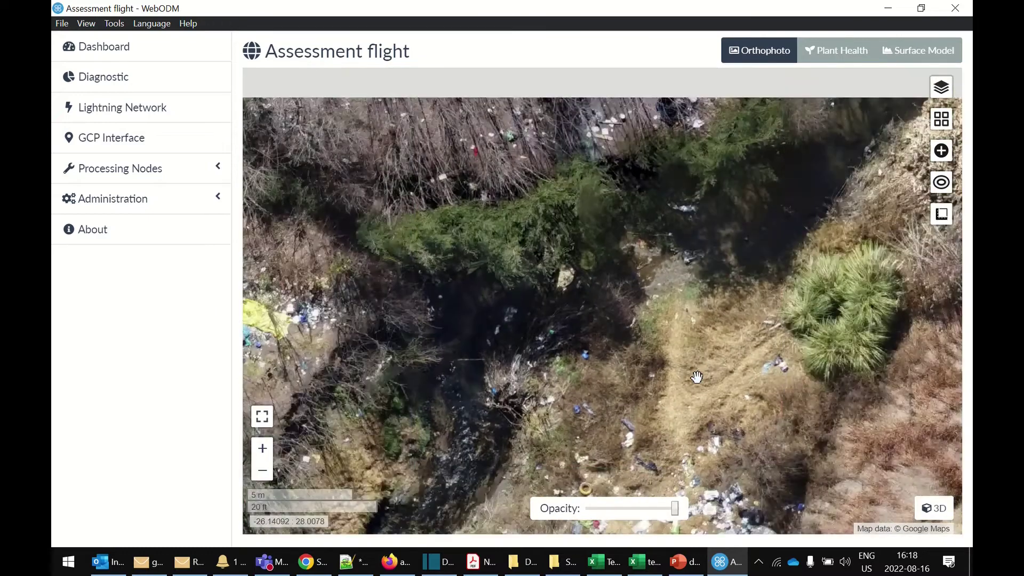
drag(579, 301, 520, 361)
scroll(637, 324, down, 1)
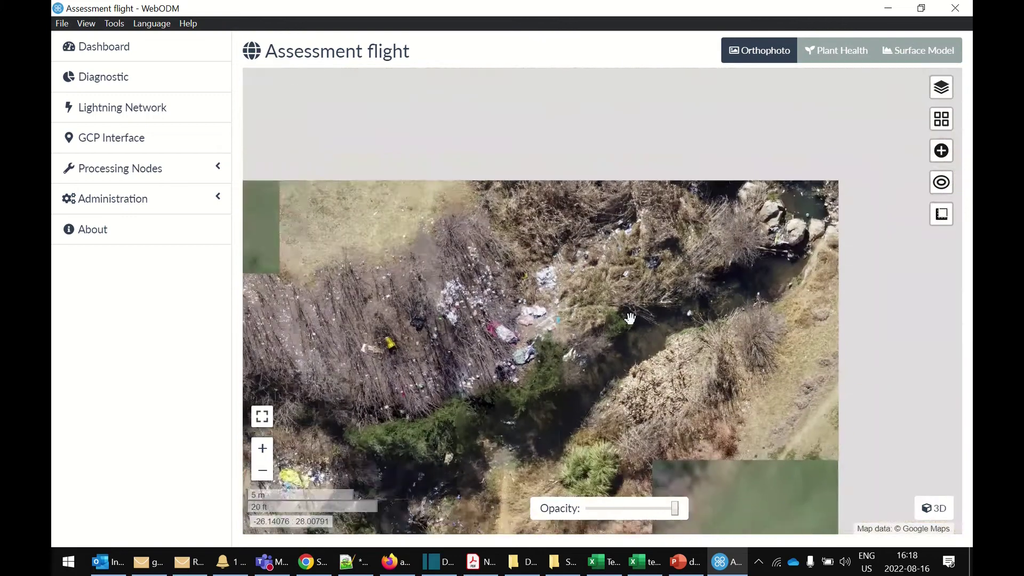
drag(773, 255, 590, 361)
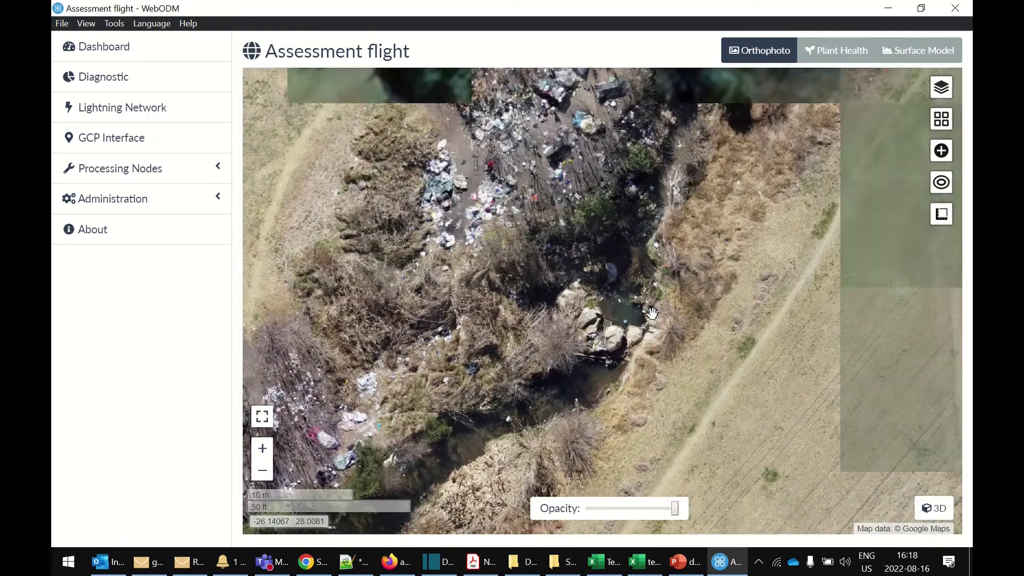
- Examine the orthophoto up close along the stream and across the grassland to the footpaths near the road
drag(657, 207, 475, 290)
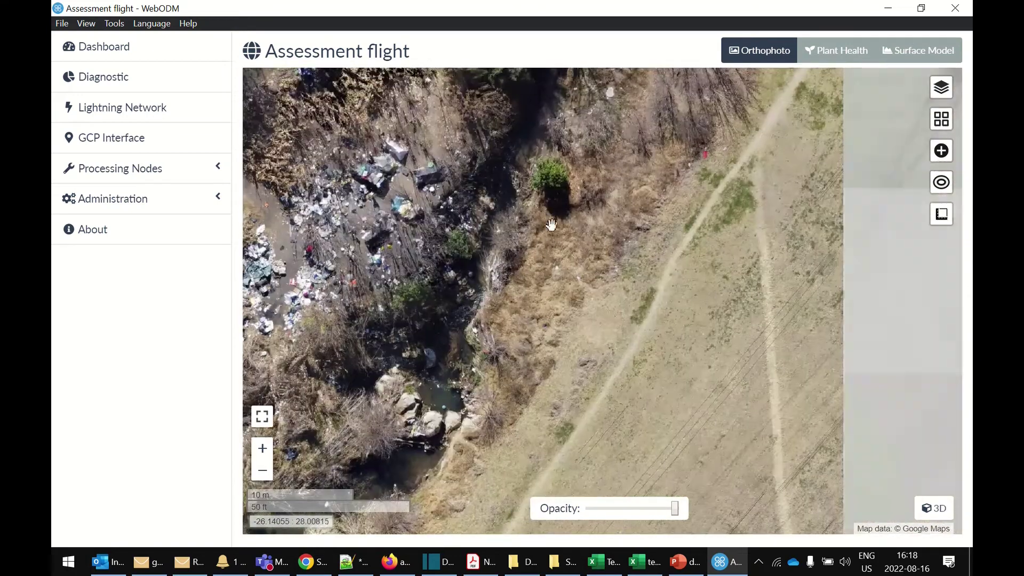
drag(581, 153, 495, 308)
drag(632, 281, 588, 415)
drag(578, 270, 545, 412)
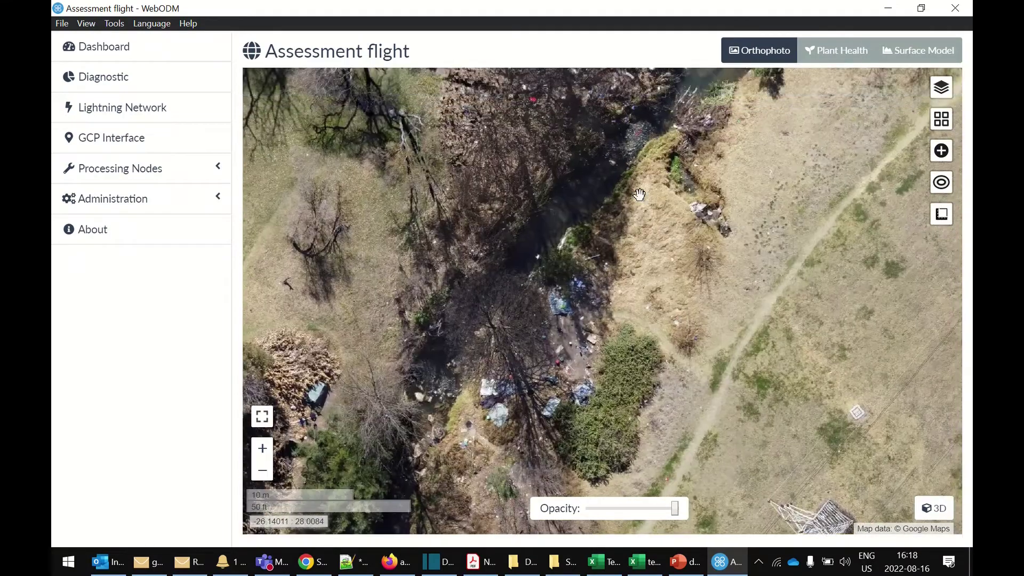
drag(640, 194, 598, 380)
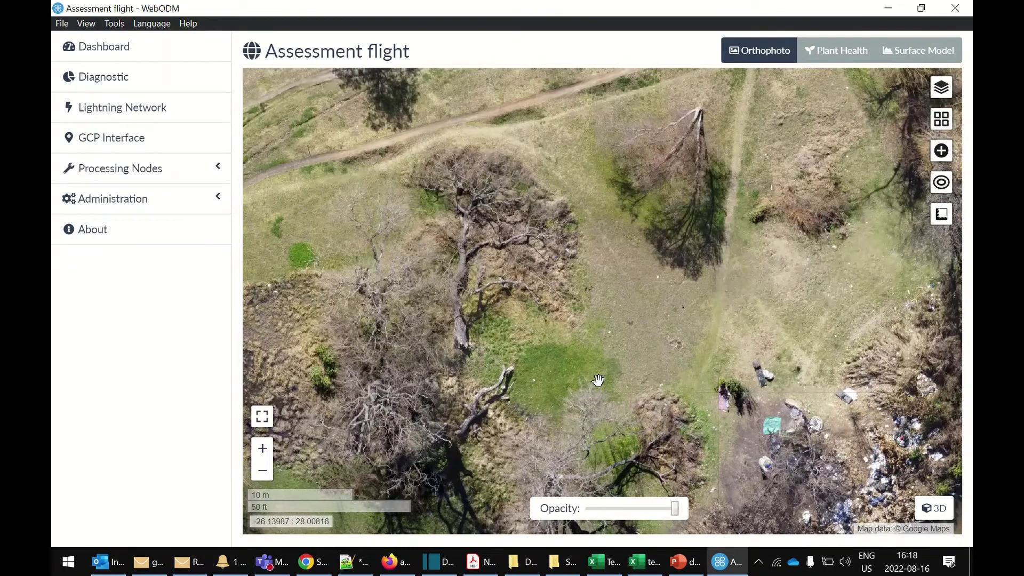
drag(494, 296, 613, 459)
drag(498, 347, 527, 388)
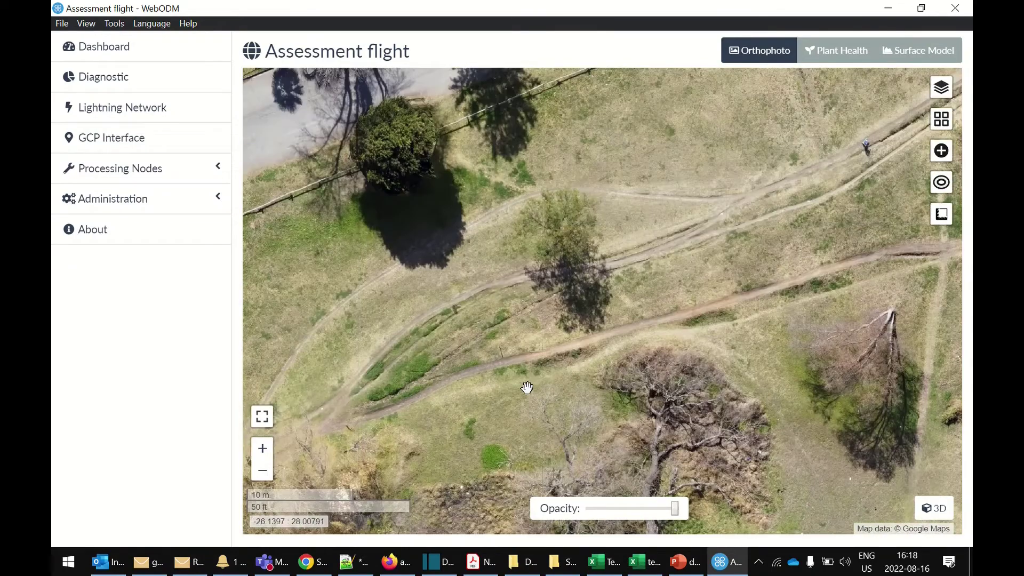
- Review the full extent of the orthophoto against the surrounding streets and neighbourhood
scroll(527, 387, down, 1)
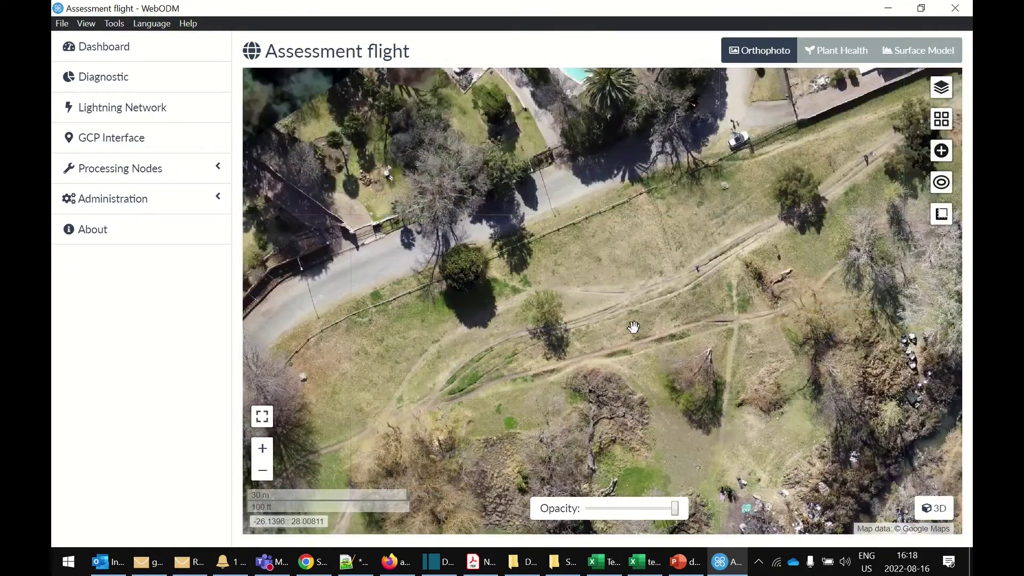
scroll(633, 327, down, 1)
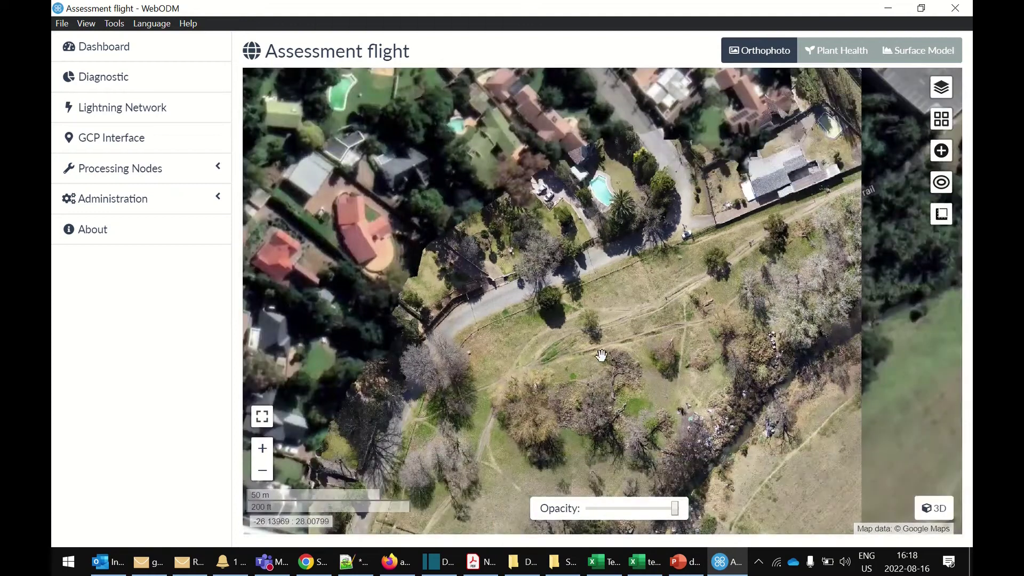
drag(601, 355, 426, 272)
scroll(661, 312, down, 1)
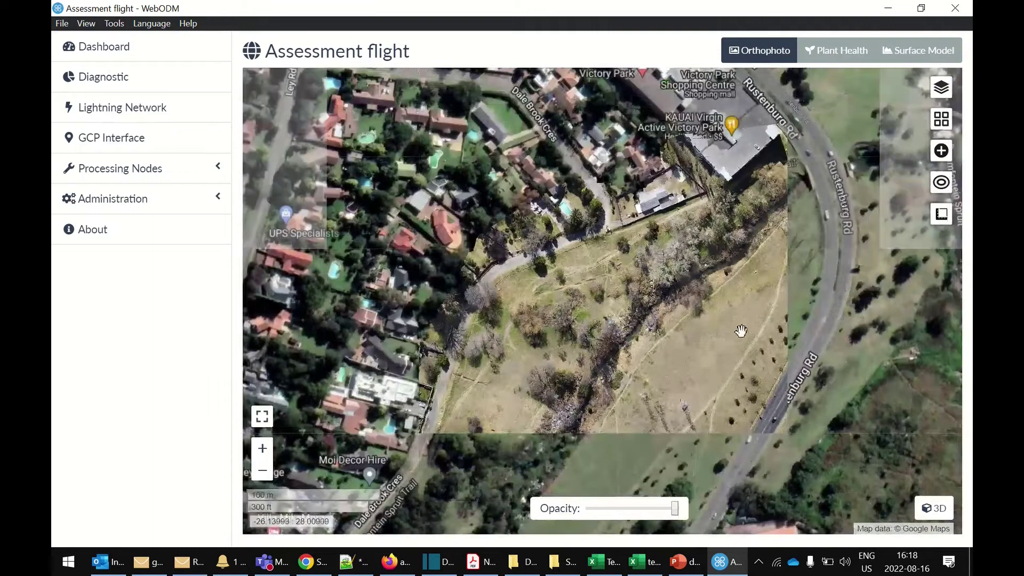
drag(741, 331, 629, 301)
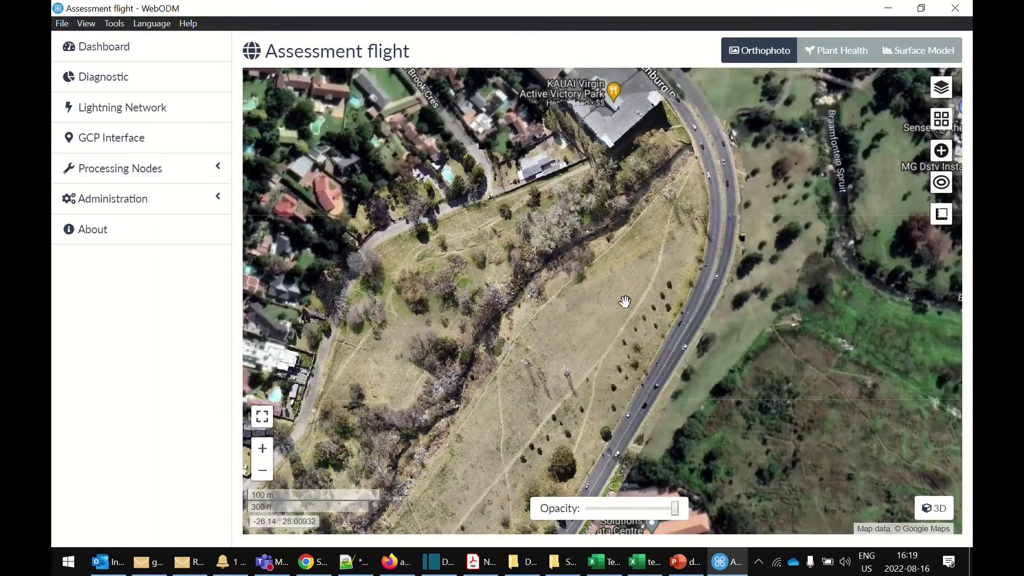
scroll(640, 267, down, 1)
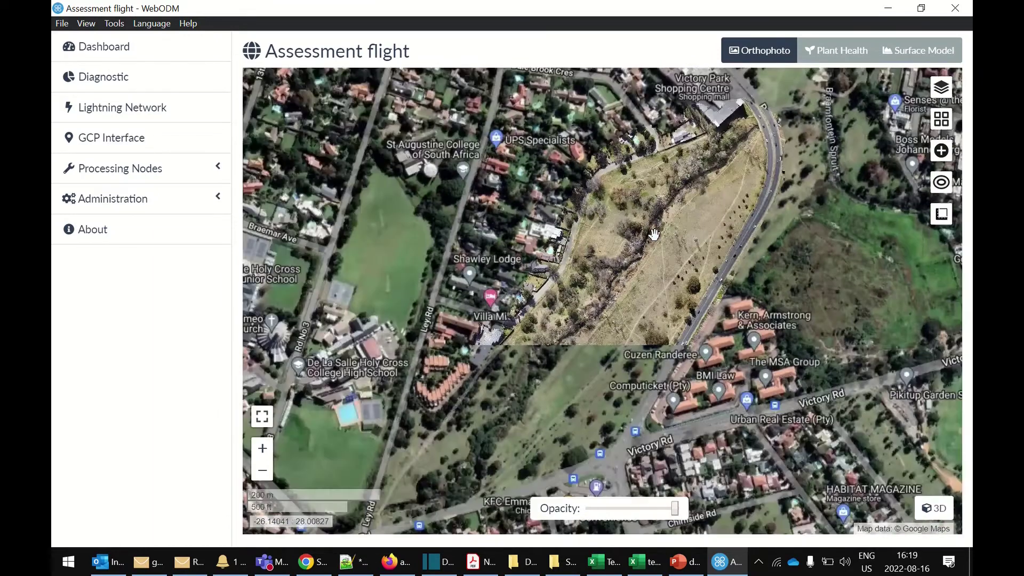
- Display the Surface Model layer and examine the terrain along the stream channel and across the whole site
click(913, 53)
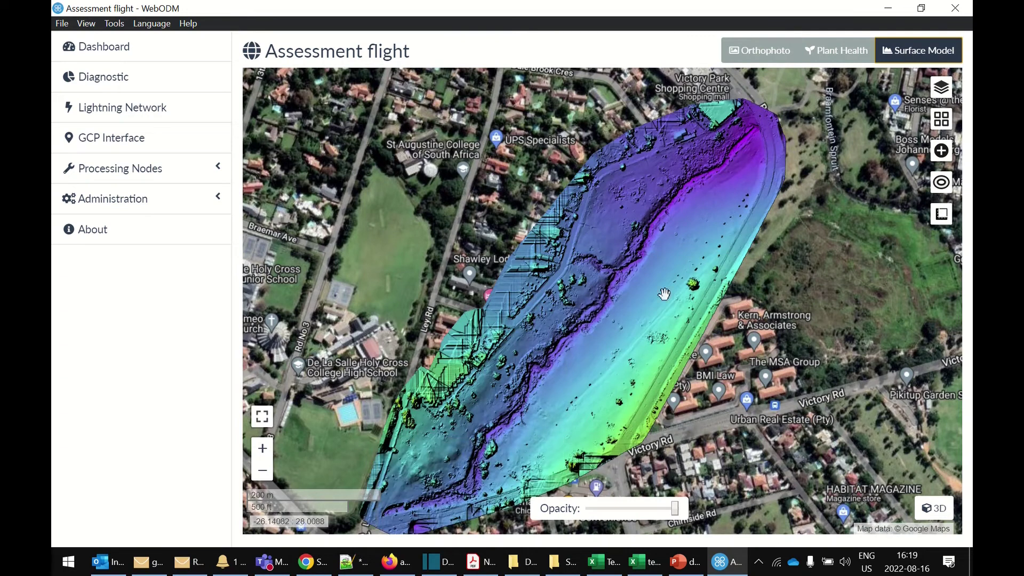
drag(630, 372, 658, 327)
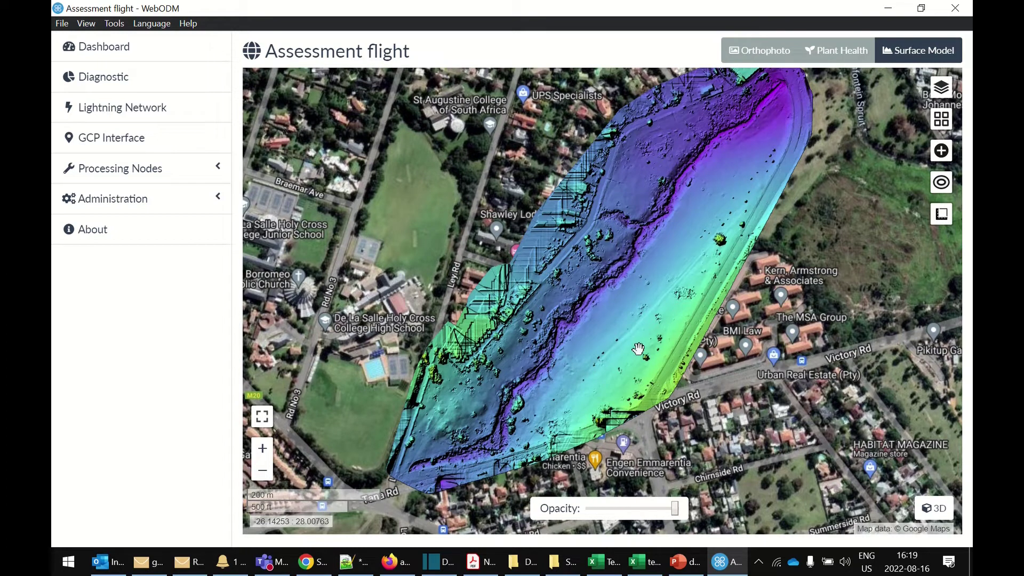
scroll(698, 234, up, 1)
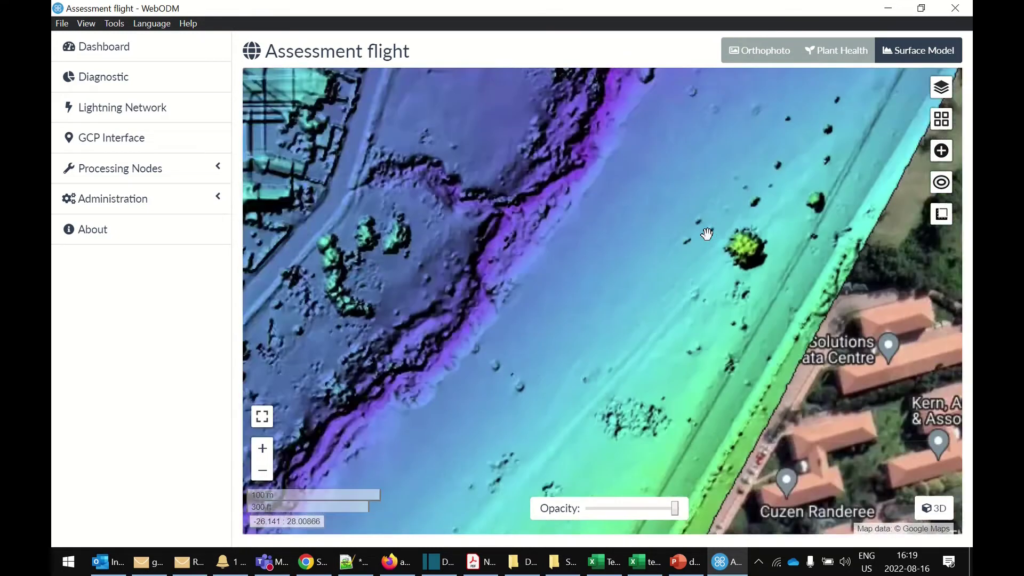
scroll(501, 247, up, 1)
drag(500, 247, 608, 315)
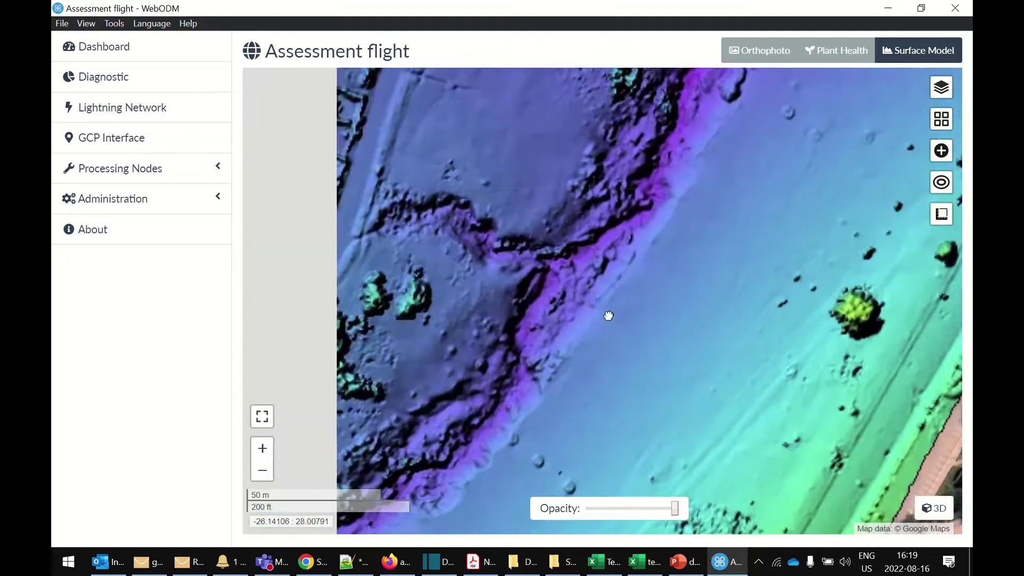
scroll(599, 284, down, 1)
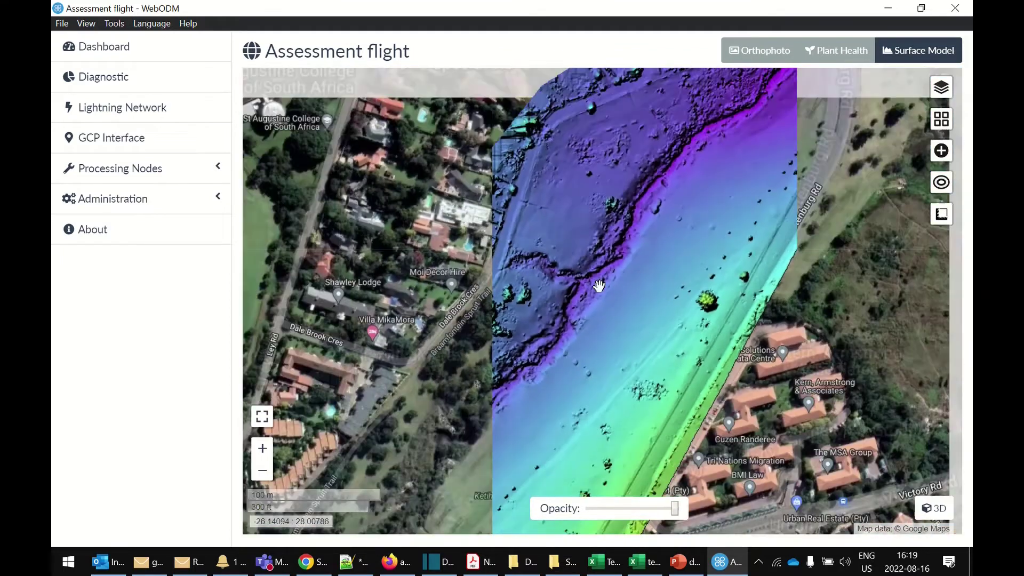
scroll(598, 287, down, 1)
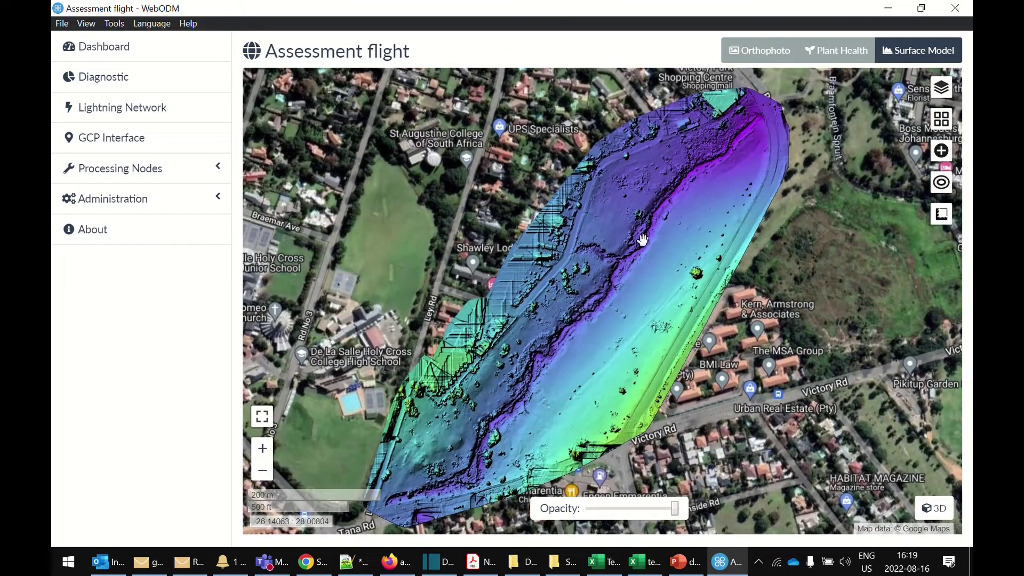
- View the Plant Health layer over the whole site, then return to the Orthophoto layer
click(836, 51)
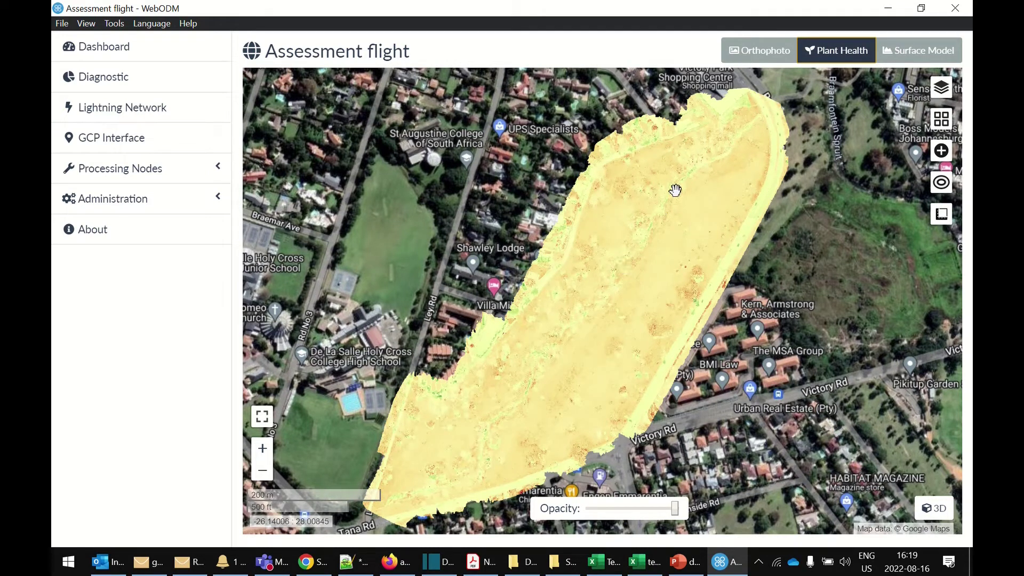
click(762, 52)
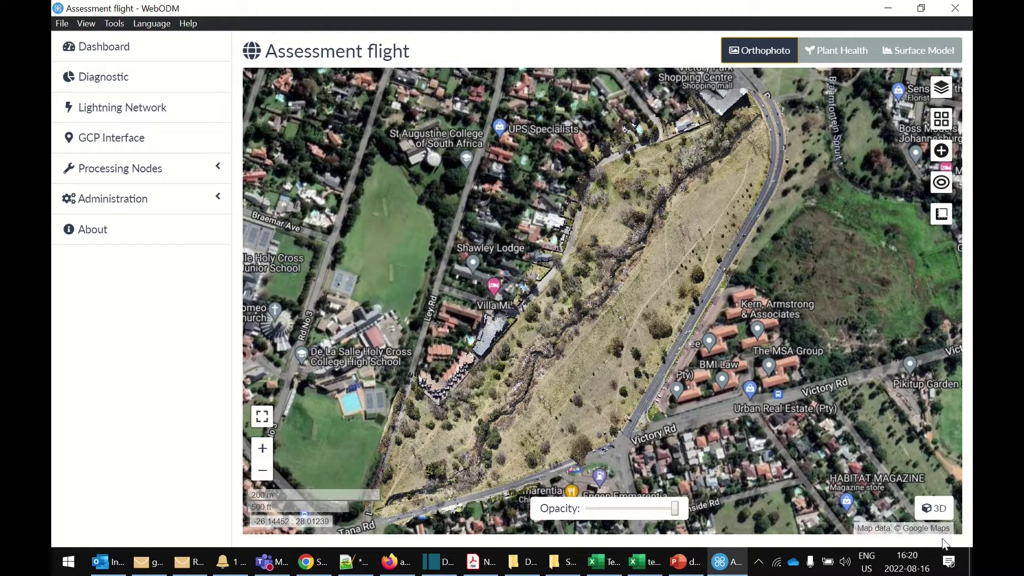
- Open the 3D view of the Assessment flight and examine the point cloud around the stream from an oblique angle
click(944, 516)
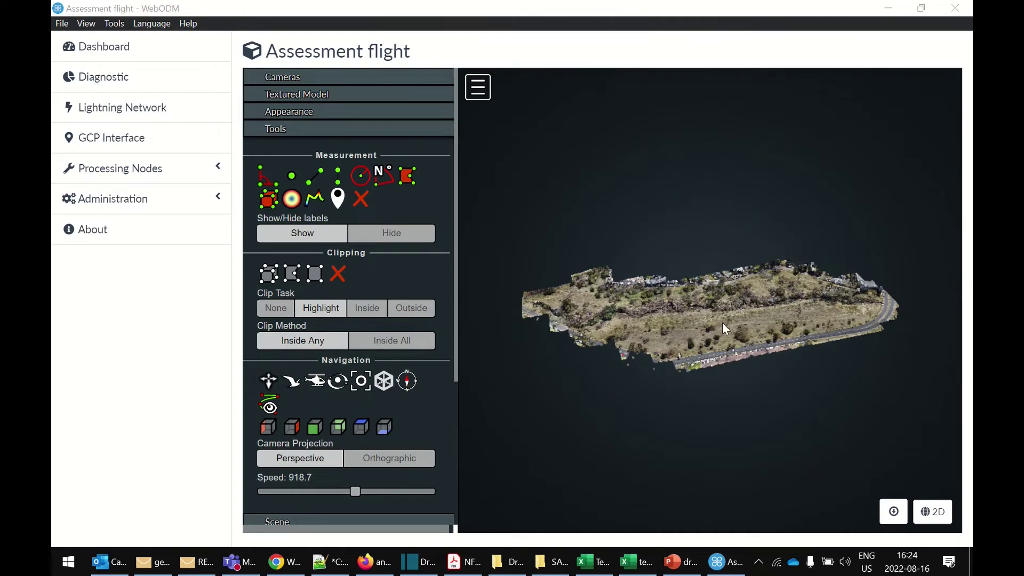
scroll(723, 323, up, 5)
scroll(722, 322, up, 2)
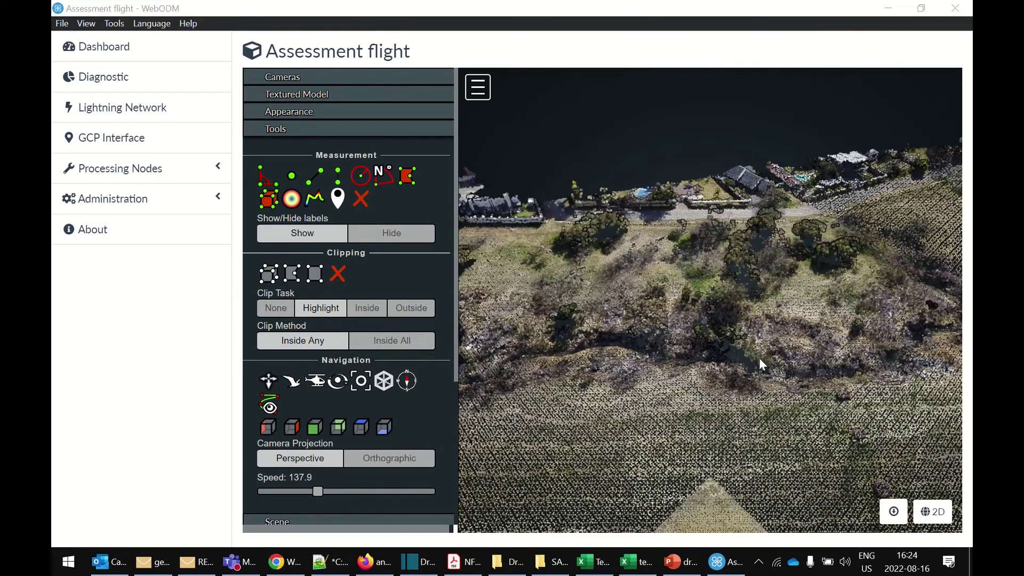
drag(764, 361, 738, 360)
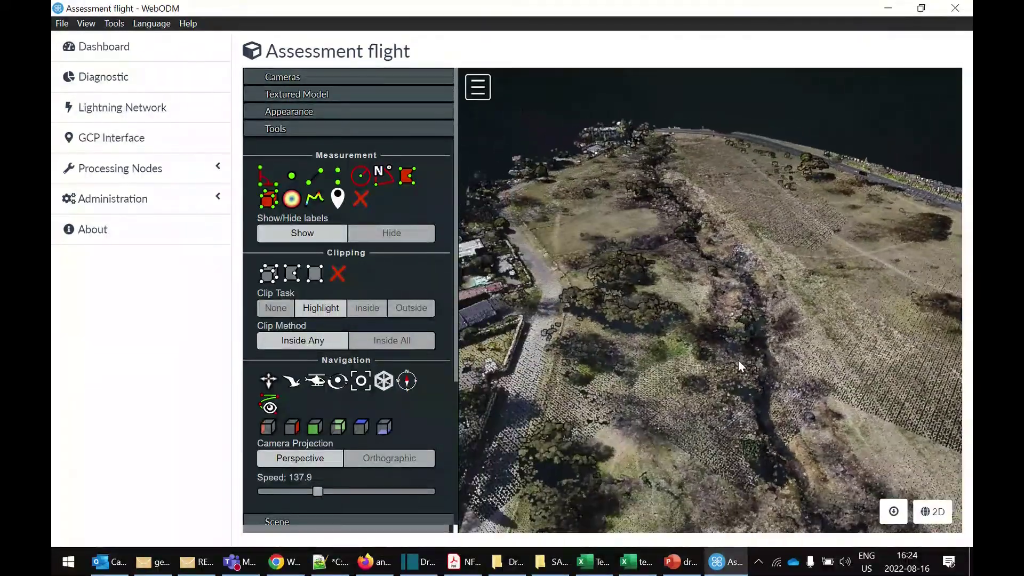
- Show the textured model in the 3D view
click(323, 99)
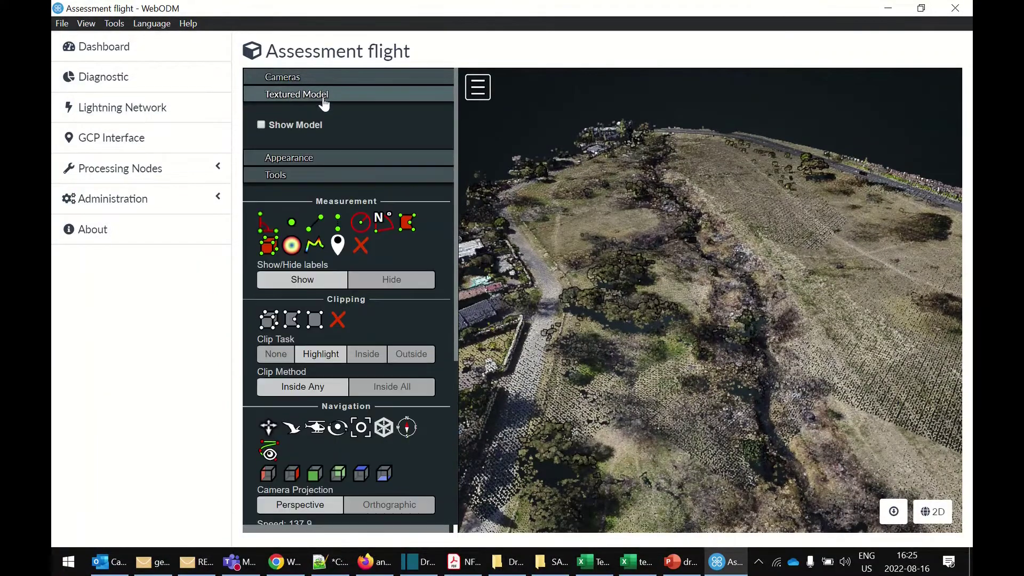
click(262, 125)
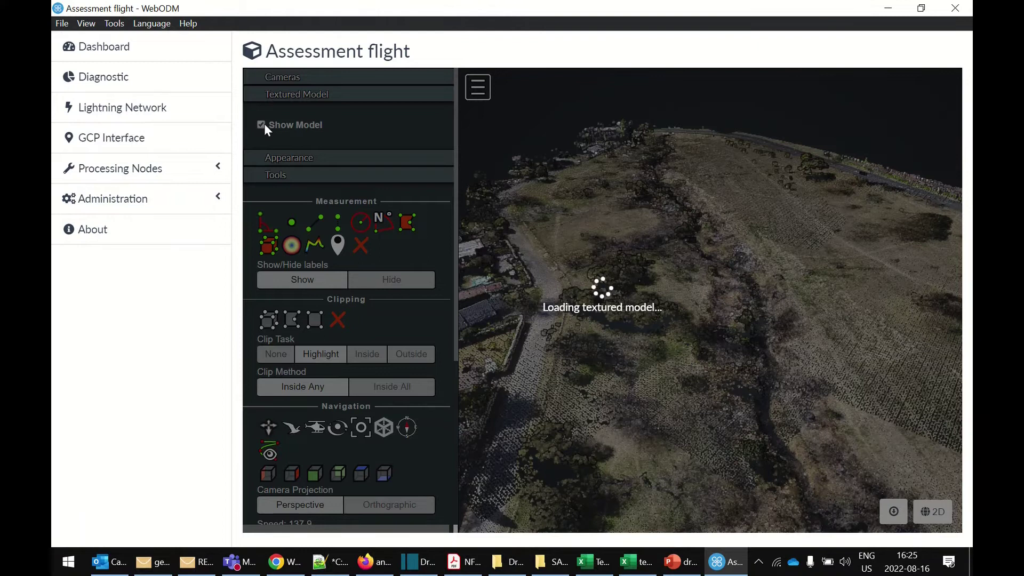
- Examine the textured model along the stream from several angles, including close-up, oblique and overhead views of the littered banks
scroll(656, 326, up, 5)
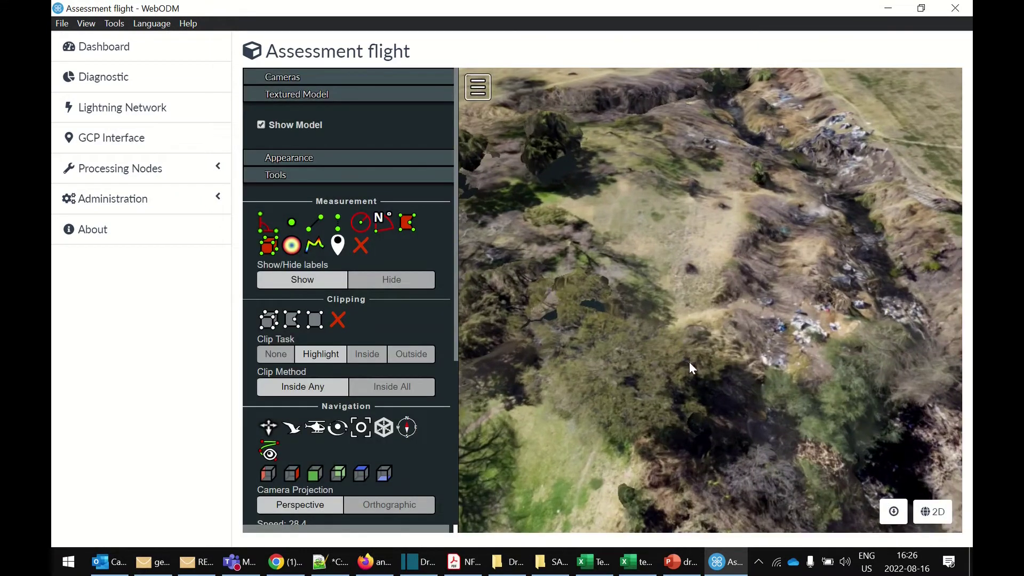
mouse_move(689, 361)
mouse_down()
mouse_move(536, 347)
mouse_move(686, 430)
mouse_move(657, 342)
mouse_move(700, 356)
mouse_up()
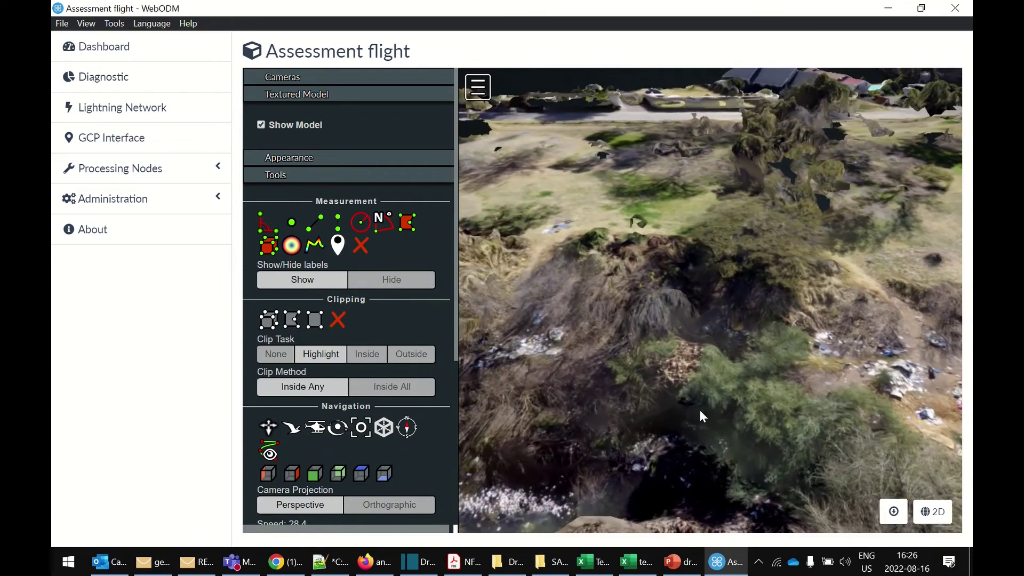
drag(700, 409, 576, 411)
drag(766, 348, 799, 319)
drag(659, 346, 642, 326)
scroll(638, 445, down, 3)
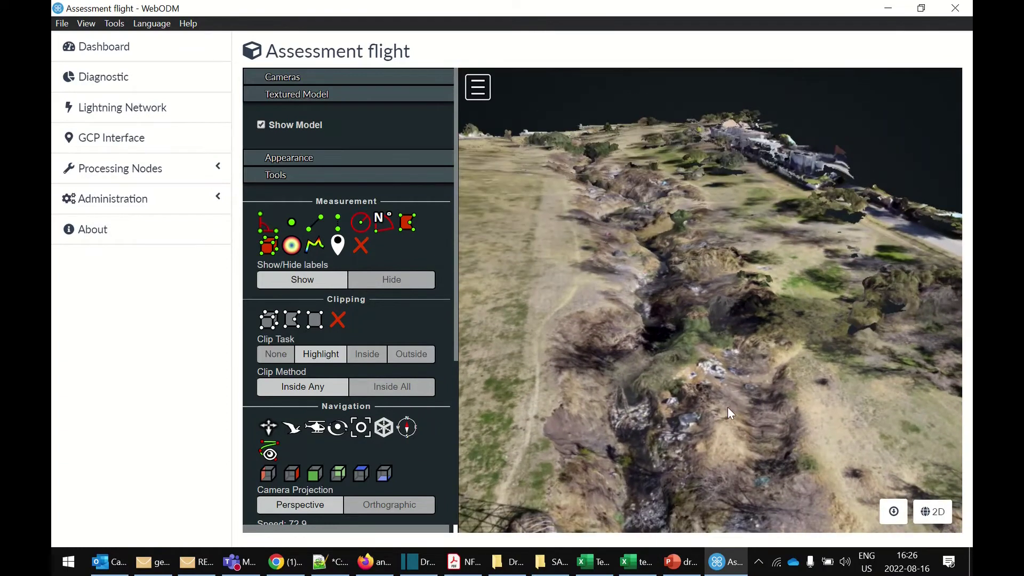
mouse_move(727, 407)
mouse_down()
mouse_move(780, 393)
mouse_move(638, 392)
mouse_move(758, 387)
mouse_move(672, 411)
mouse_move(714, 420)
mouse_up()
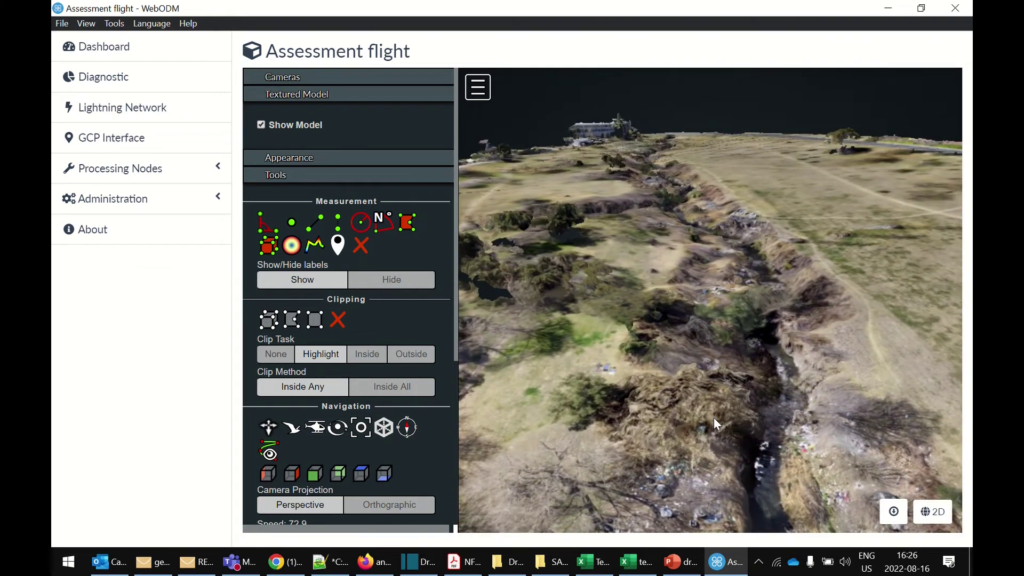
drag(619, 417, 604, 438)
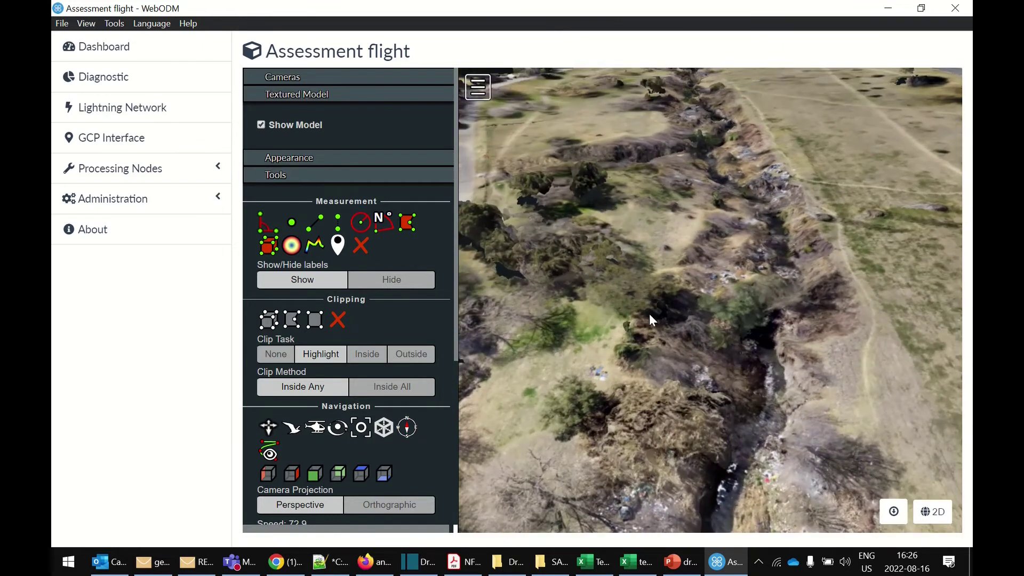
drag(649, 313, 636, 387)
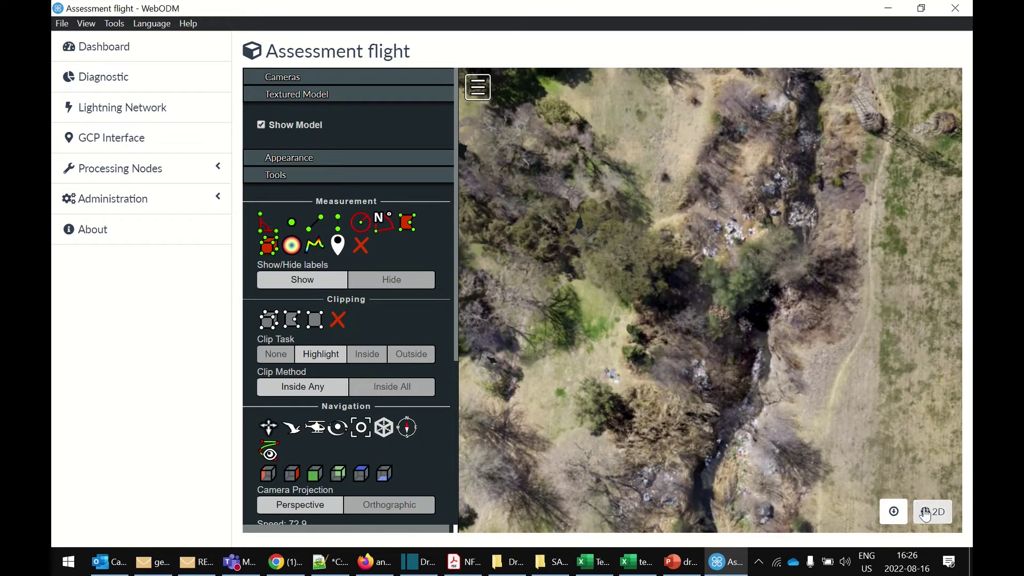